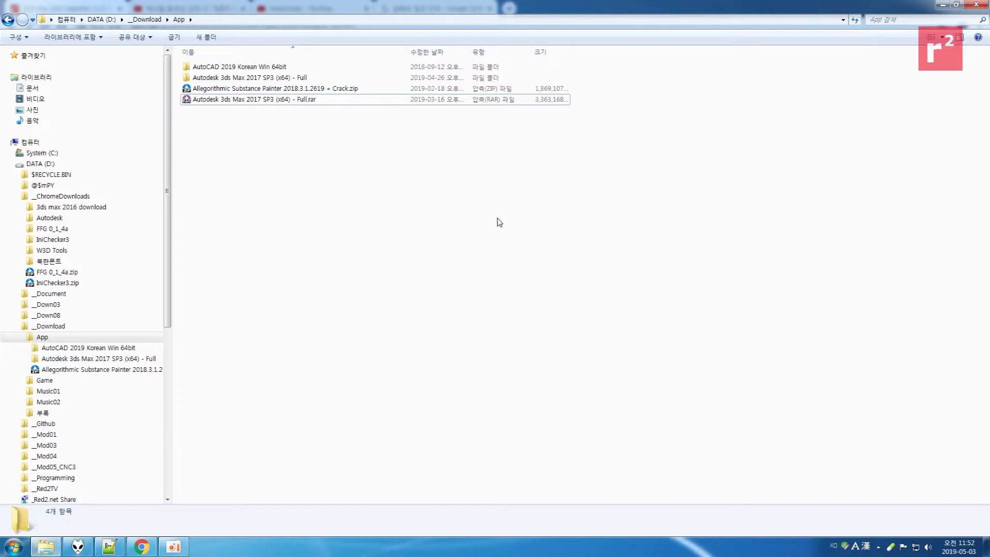
- Go back up to _Download, enter App > AutoCAD 2019 Korean Win 64bit and widen the name column
key(BackSpace)
key(Down)
key(Down)
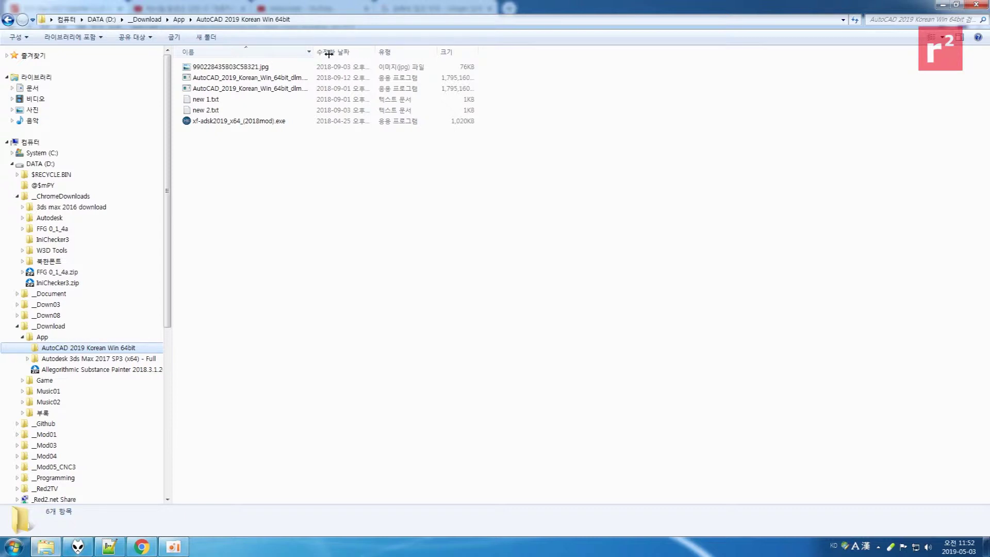
double_click(312, 51)
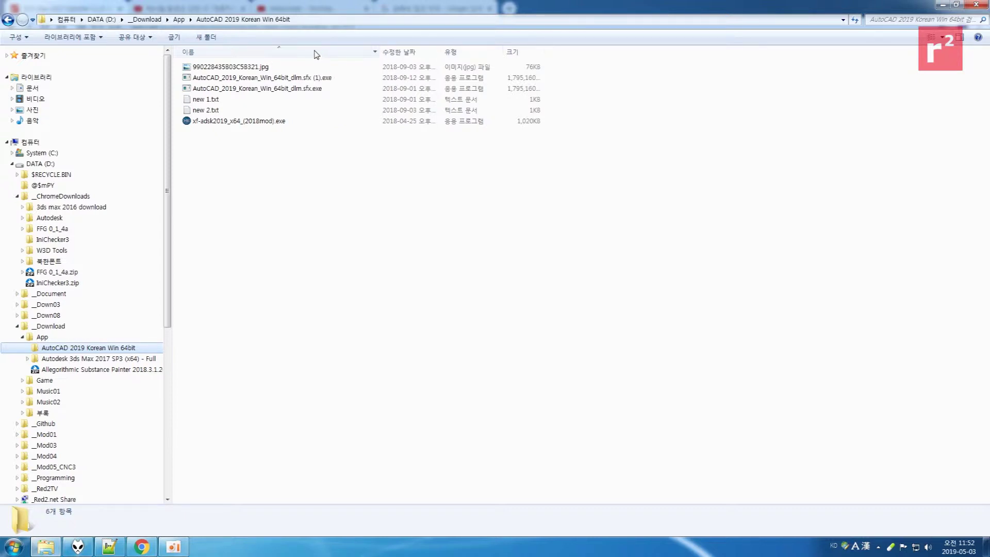
- Open the Autodesk 3ds Max 2017 SP3 (x64) - Full folder and select Setup - 1.exe
click(319, 157)
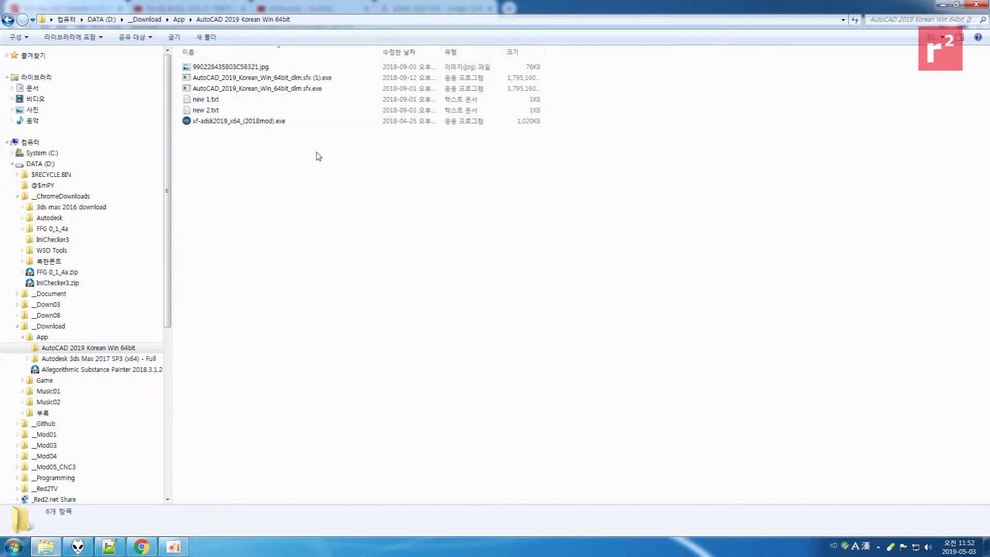
click(96, 358)
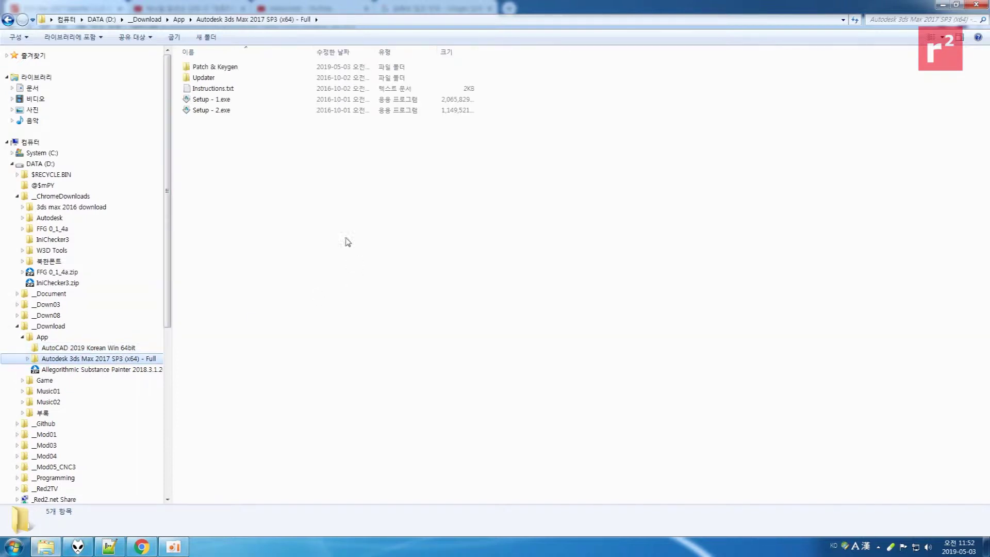
click(217, 99)
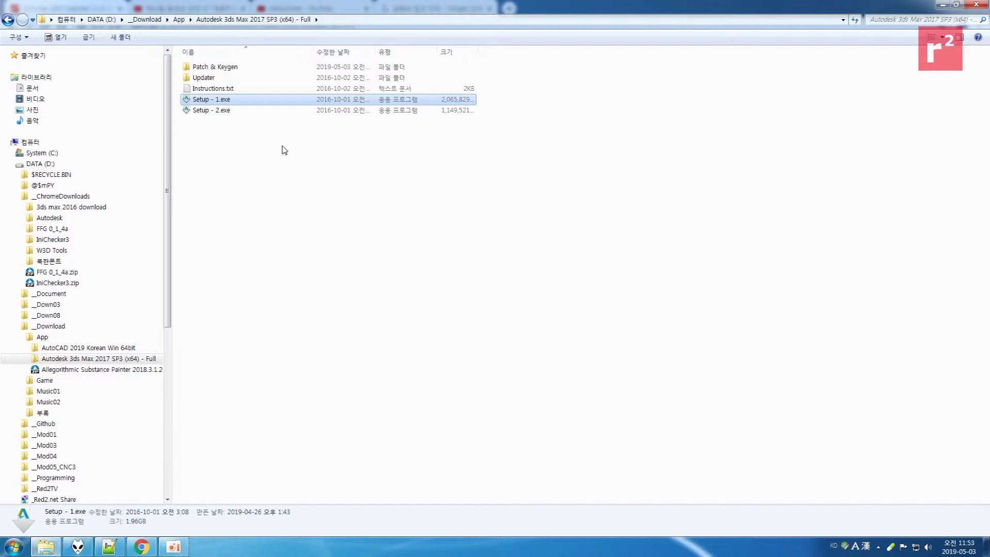
- Open Patch & Keygen, select x64.exe, and dismiss the antivirus alert with 예(Y)
double_click(214, 66)
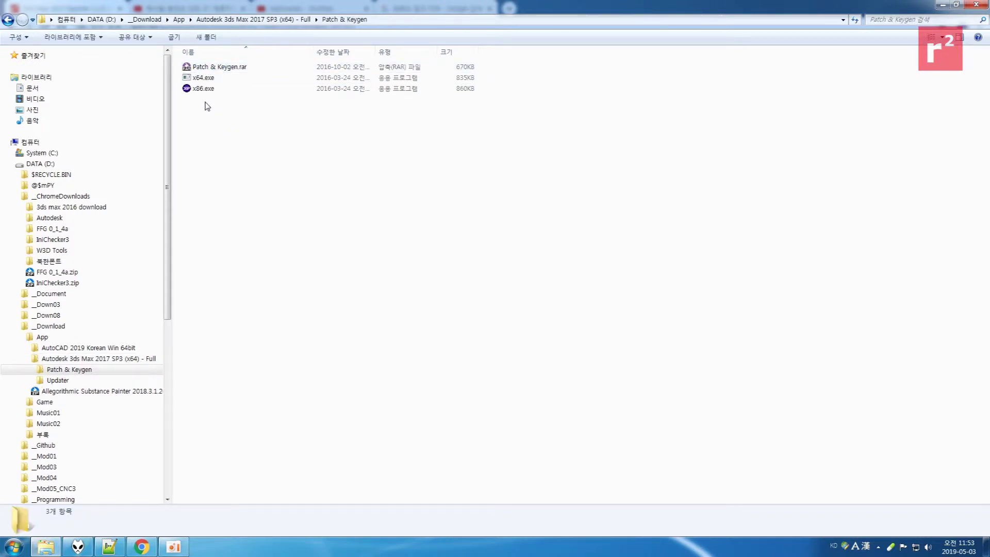
click(208, 90)
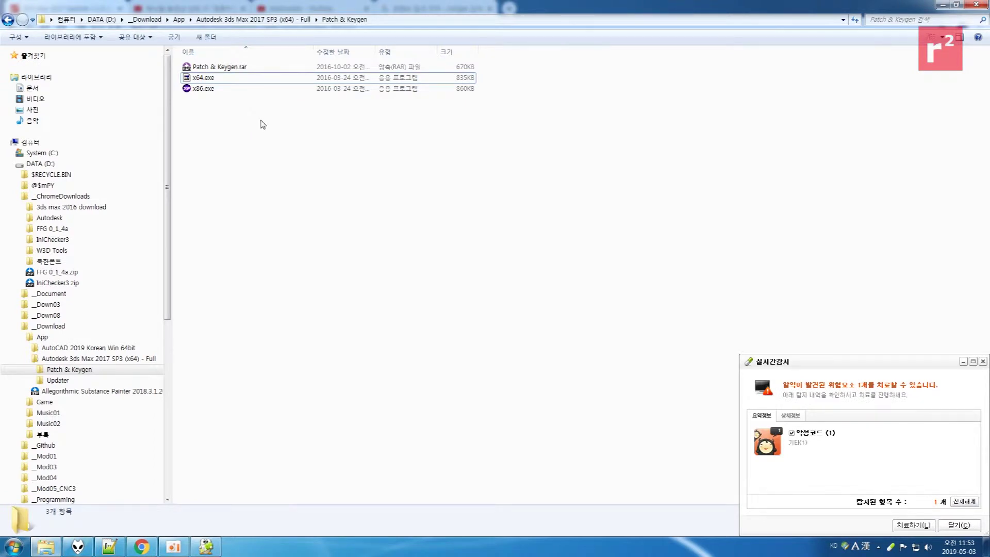
click(961, 526)
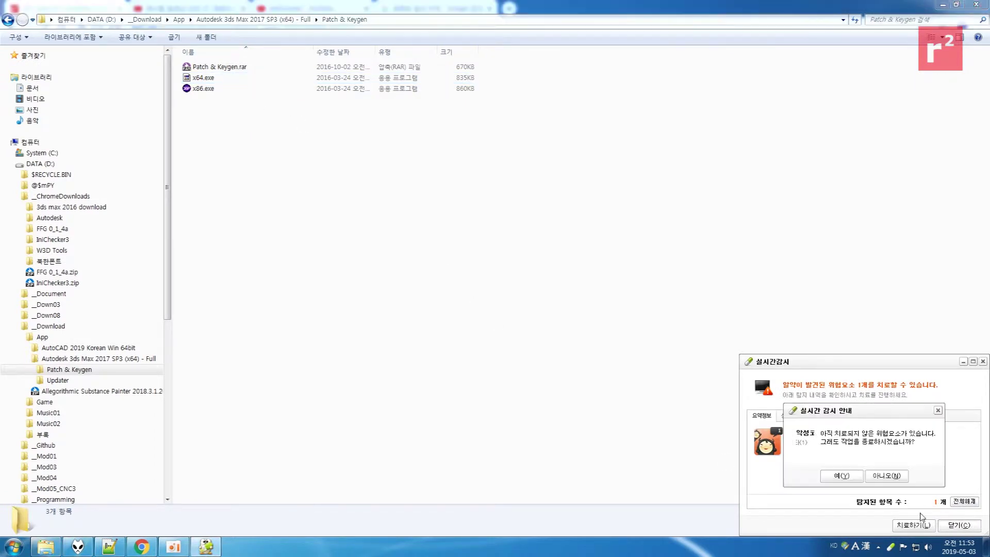
click(840, 475)
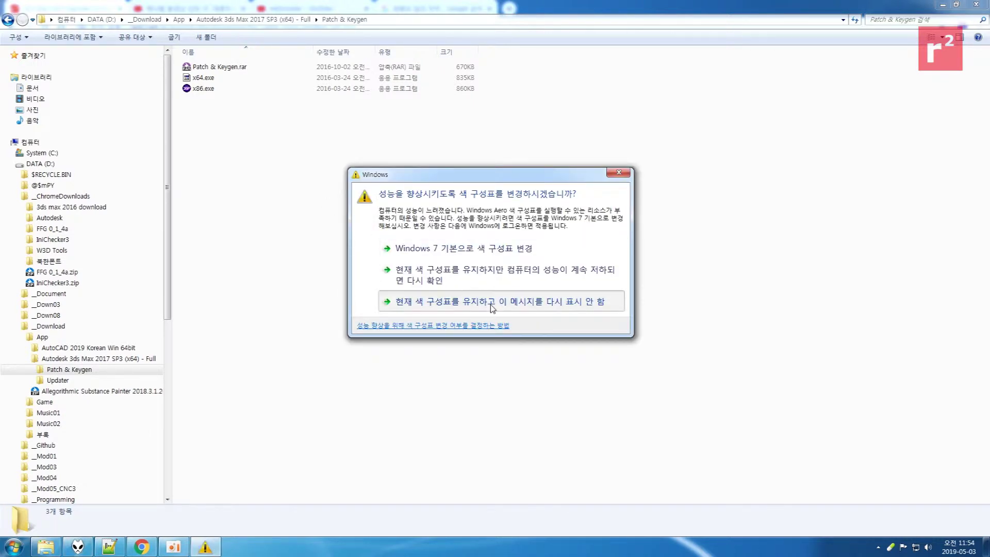
- Keep the current colour scheme and stop the Windows performance prompt from reappearing
click(489, 302)
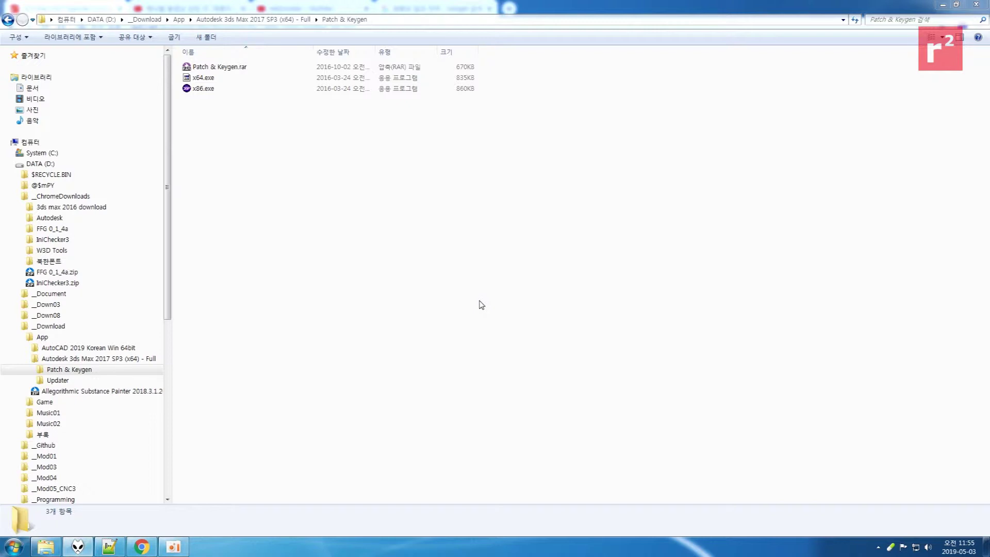
- Visit W3D Tools, close the ALYac popup, go to _ChromeDownloads, then return to the Red2.net post
click(57, 251)
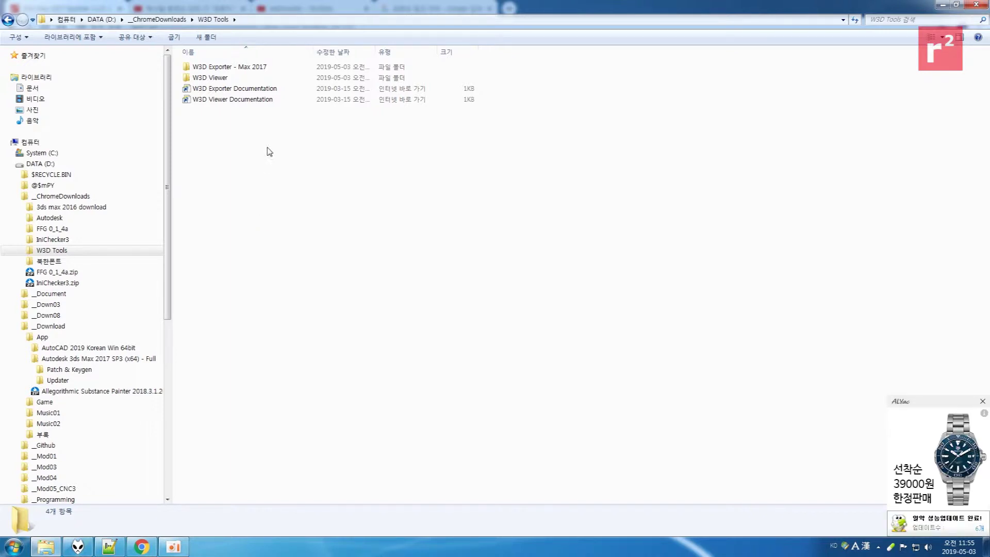
click(983, 401)
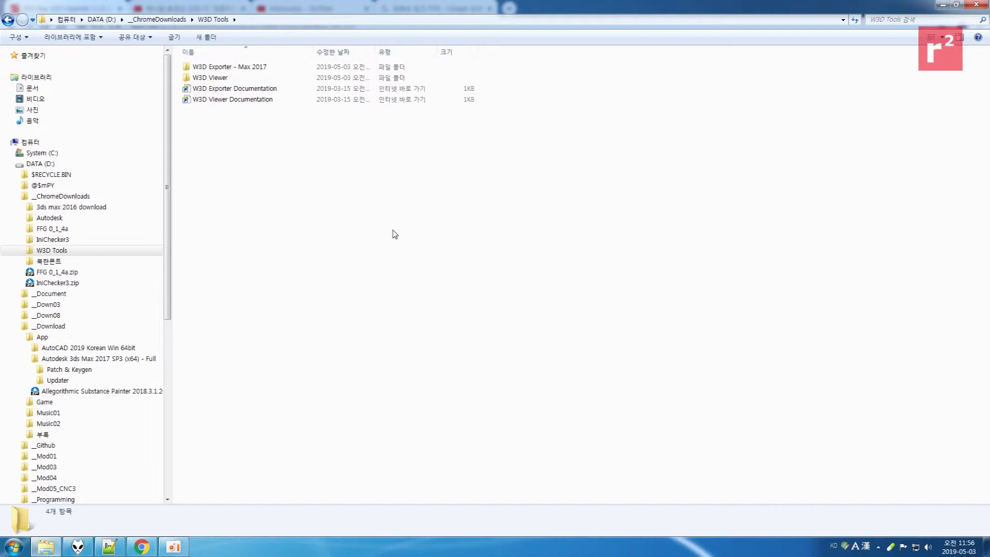
click(39, 198)
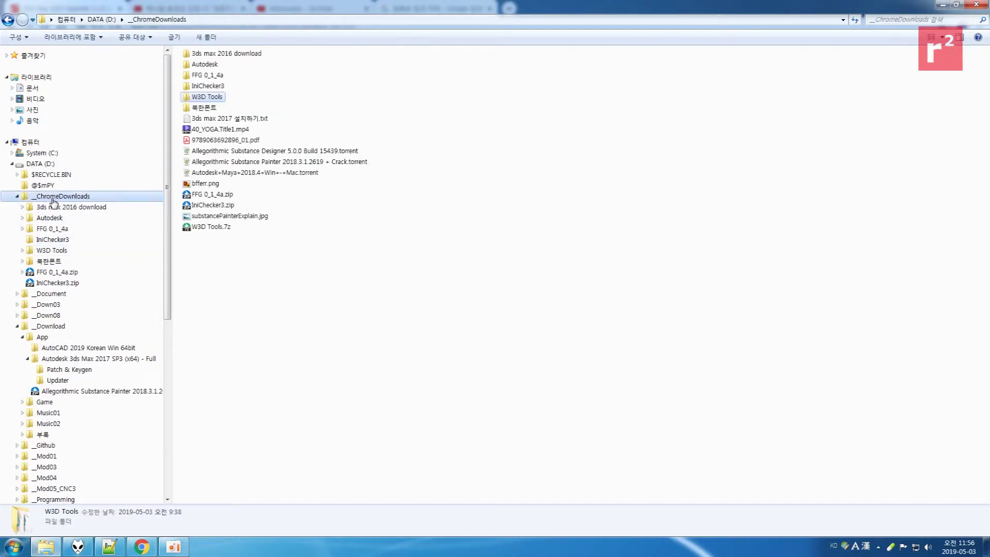
click(261, 257)
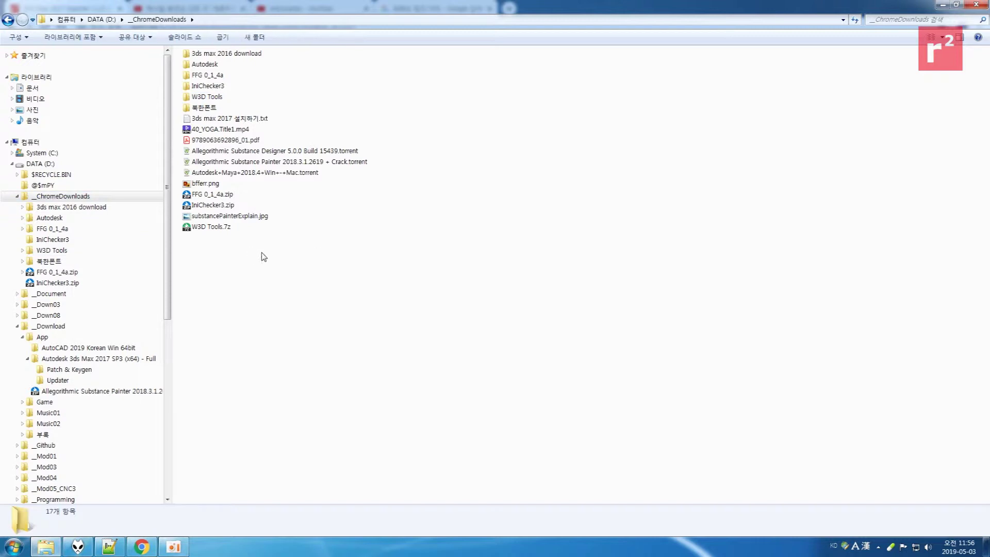
key(alt+Tab)
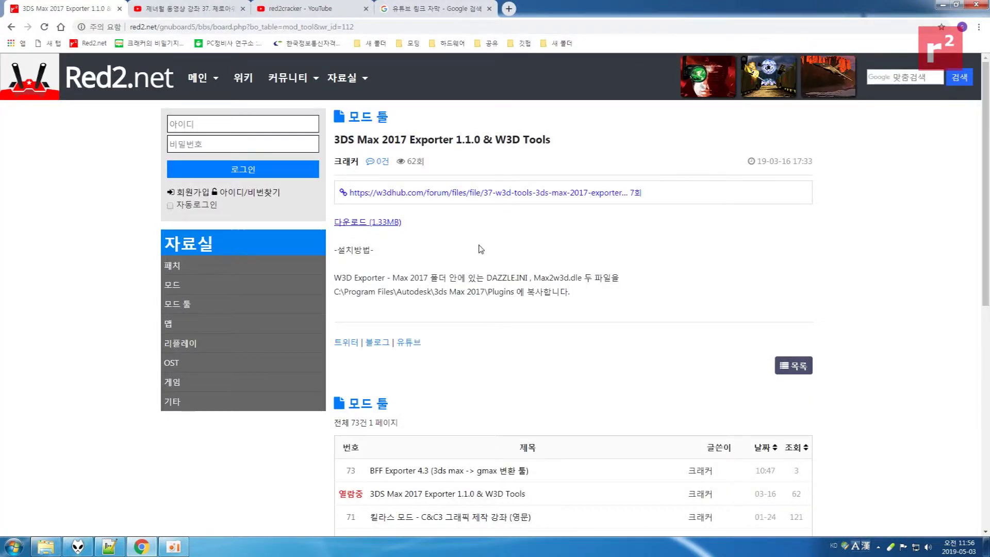
scroll(461, 250, down, 4)
click(782, 157)
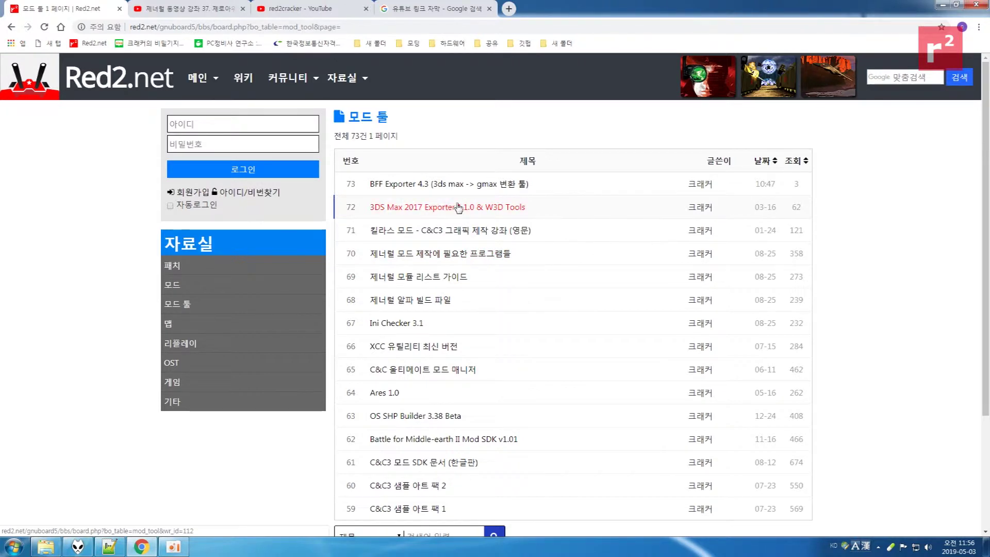
mouse_move(346, 78)
click(364, 150)
click(465, 209)
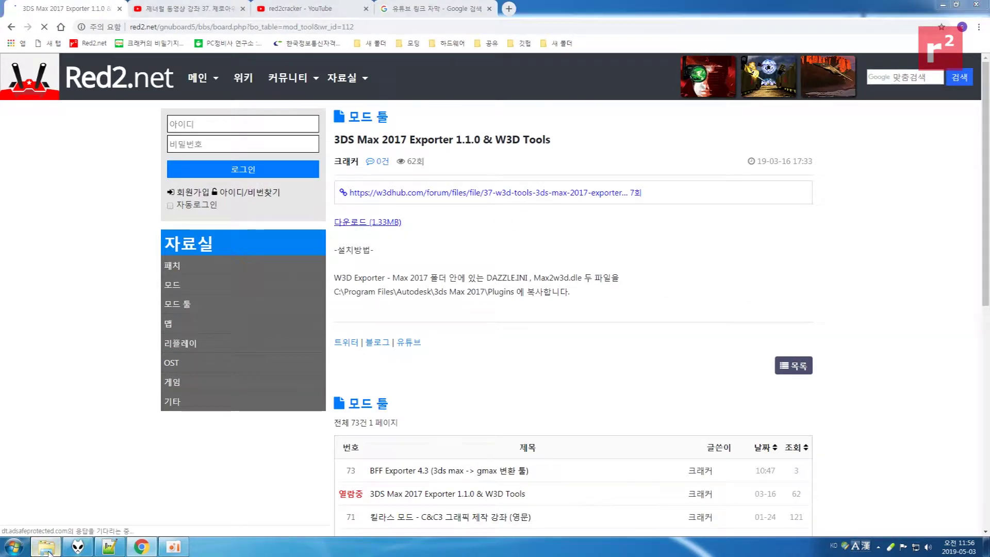
click(46, 547)
click(221, 231)
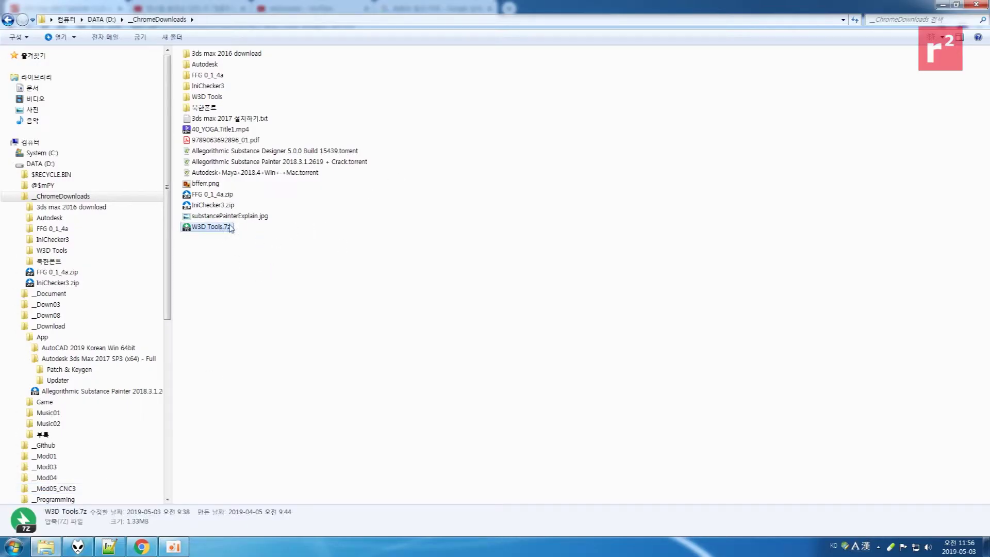
double_click(207, 97)
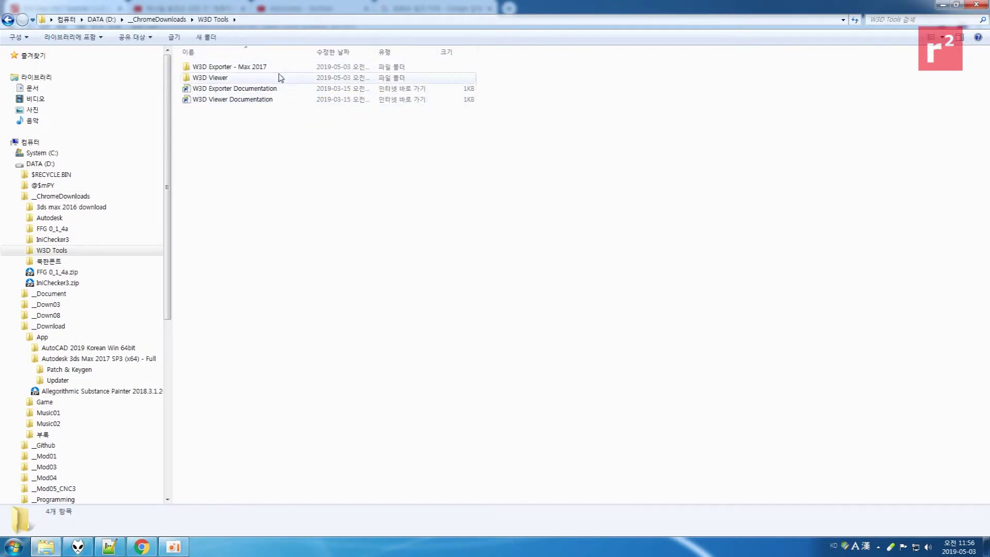
- Copy DAZZLE.INI and Max2w3d.dle from the W3D Exporter - Max 2017 folder
double_click(258, 67)
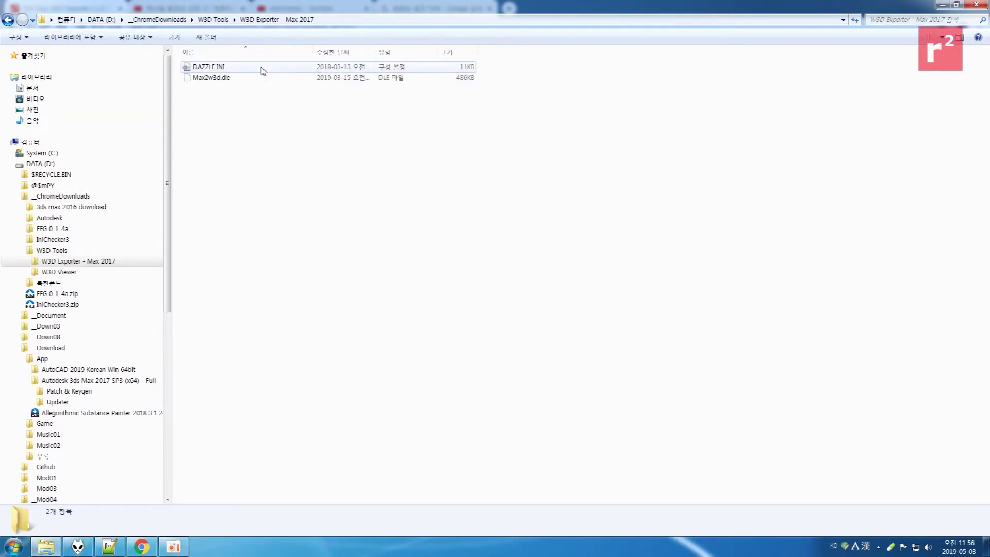
mouse_move(256, 97)
mouse_down()
mouse_move(203, 81)
mouse_move(201, 66)
mouse_up()
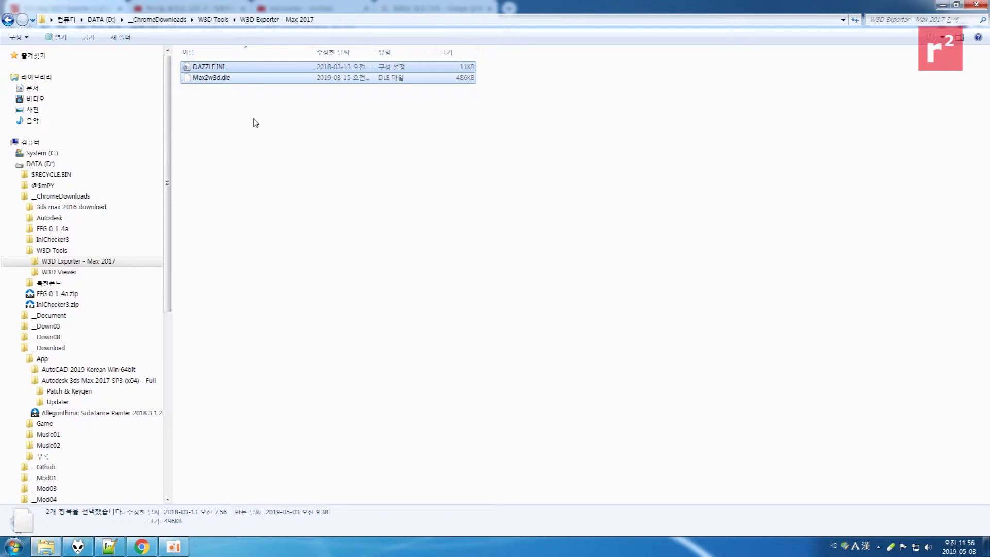
right_click(209, 81)
click(249, 208)
- Navigate to Program Files\Autodesk\3ds Max 2017
scroll(168, 211, down, 10)
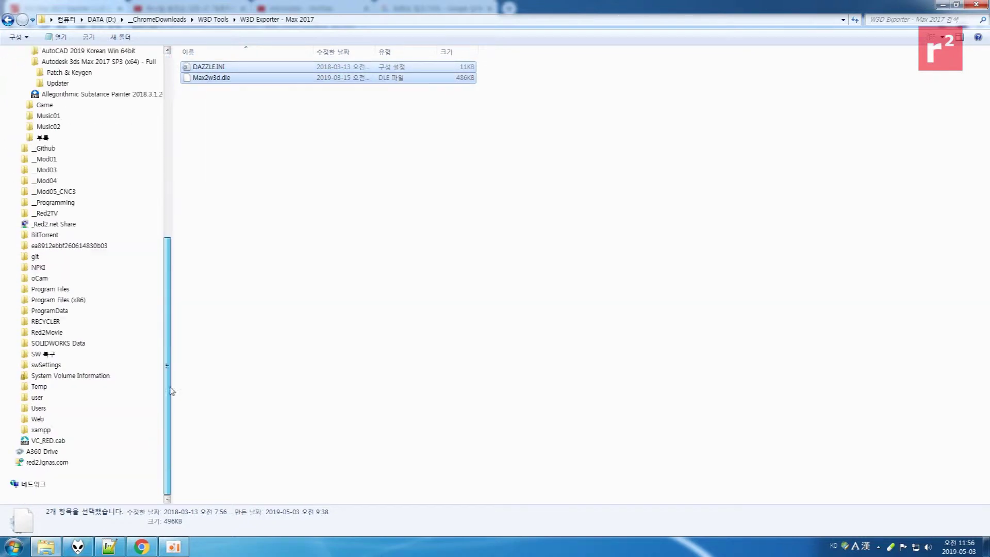
click(89, 300)
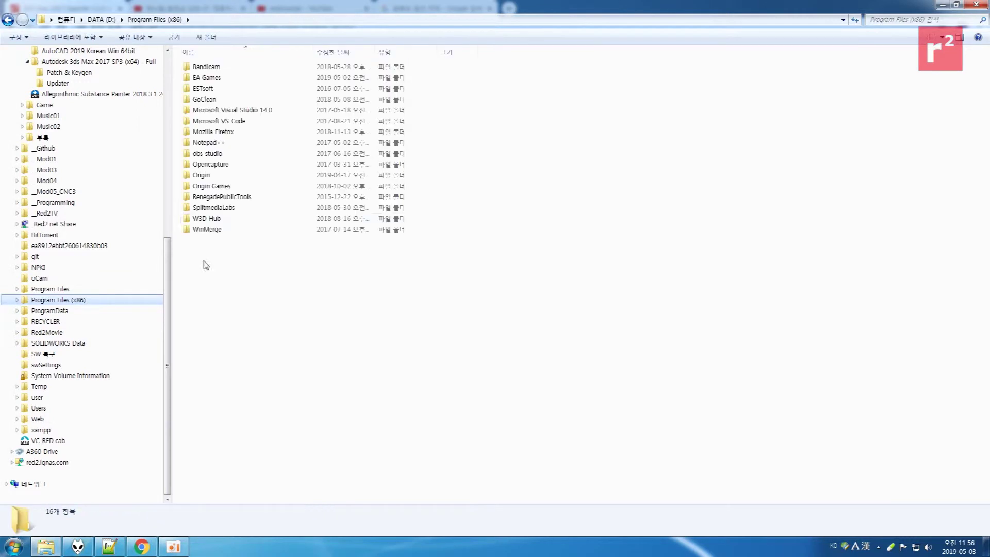
click(231, 82)
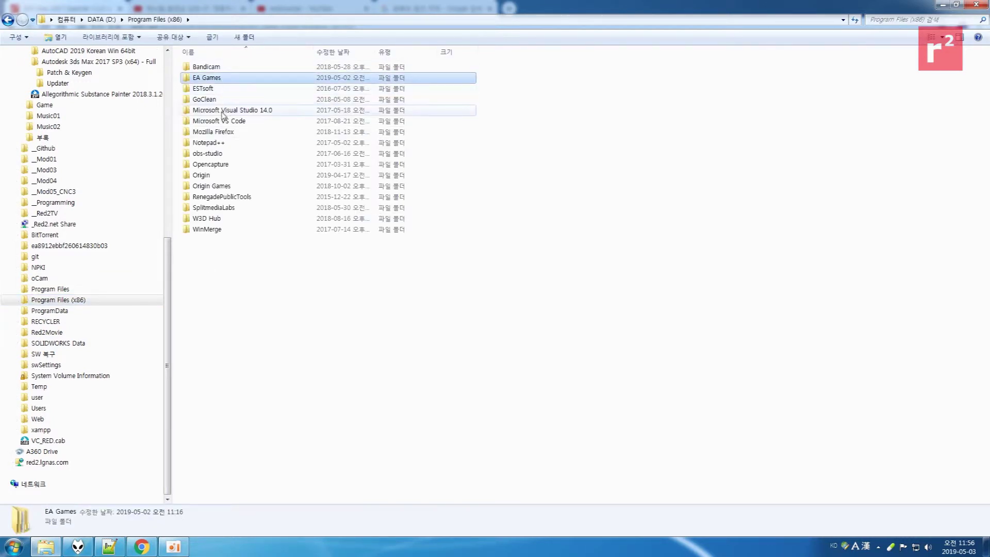
click(50, 288)
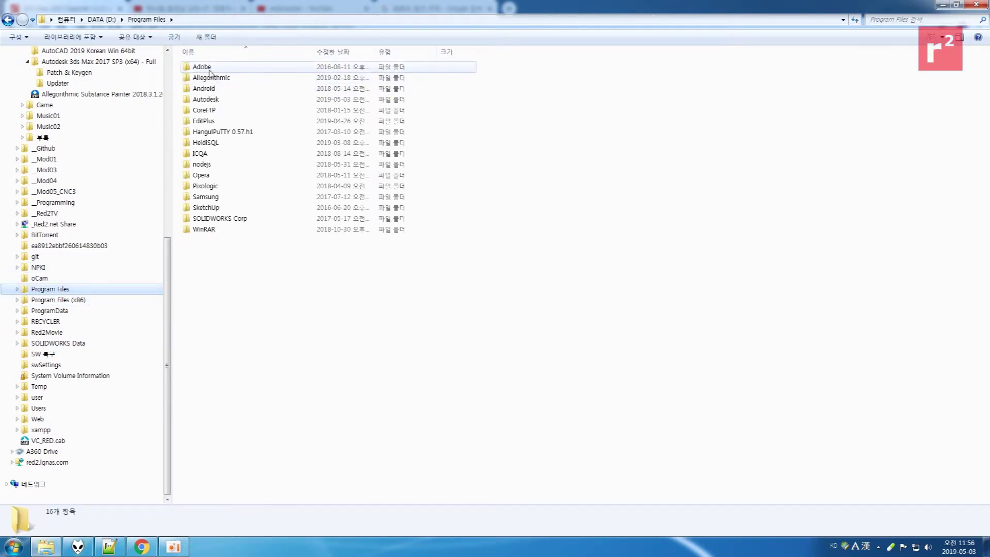
double_click(219, 99)
double_click(217, 78)
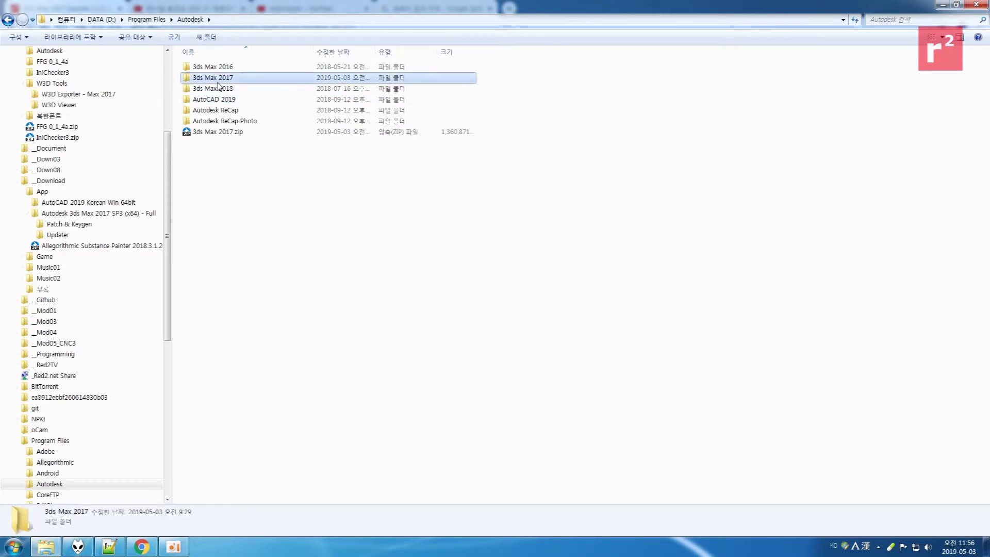
- Check the Plugins destination path in the Red2.net instructions and open the Plugins folder
key(alt+Tab)
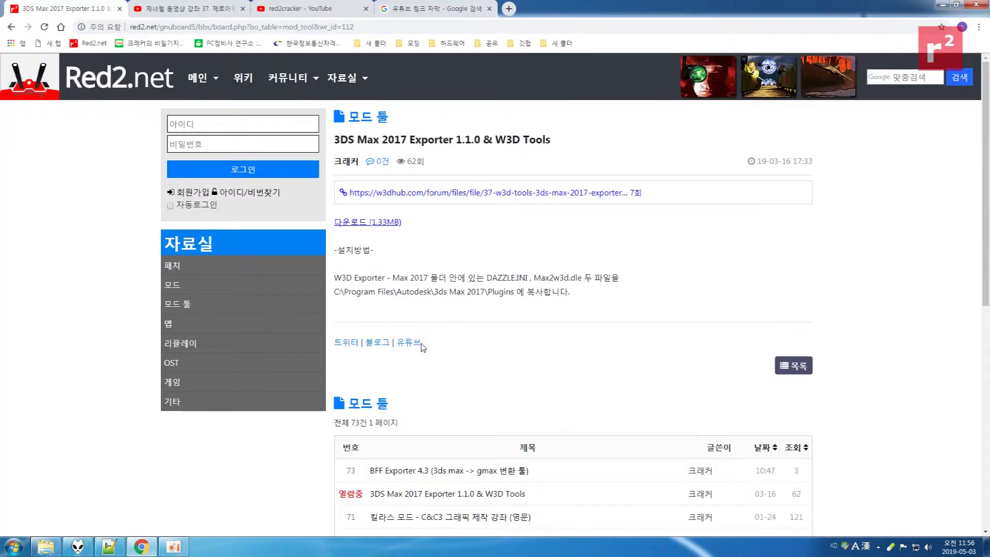
drag(333, 292, 595, 296)
click(45, 546)
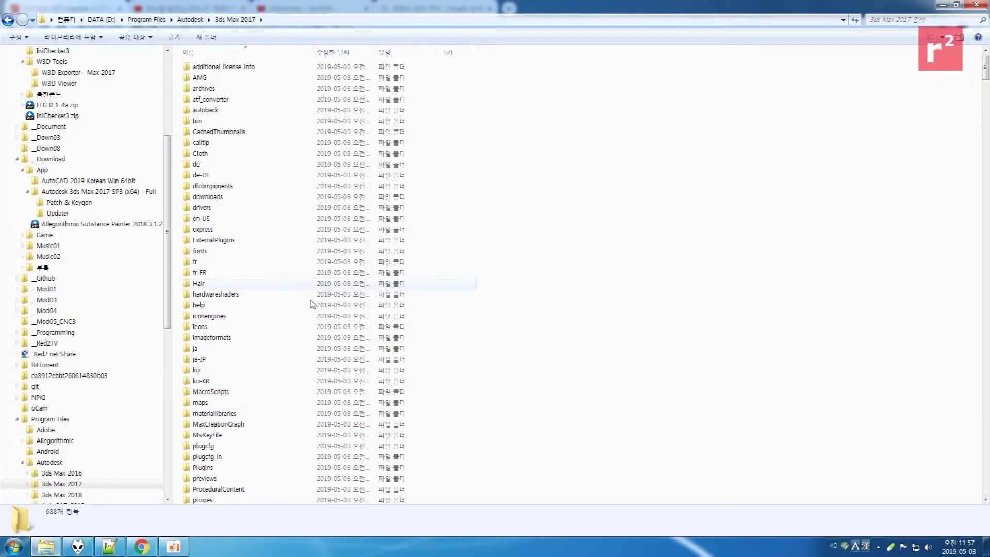
double_click(229, 467)
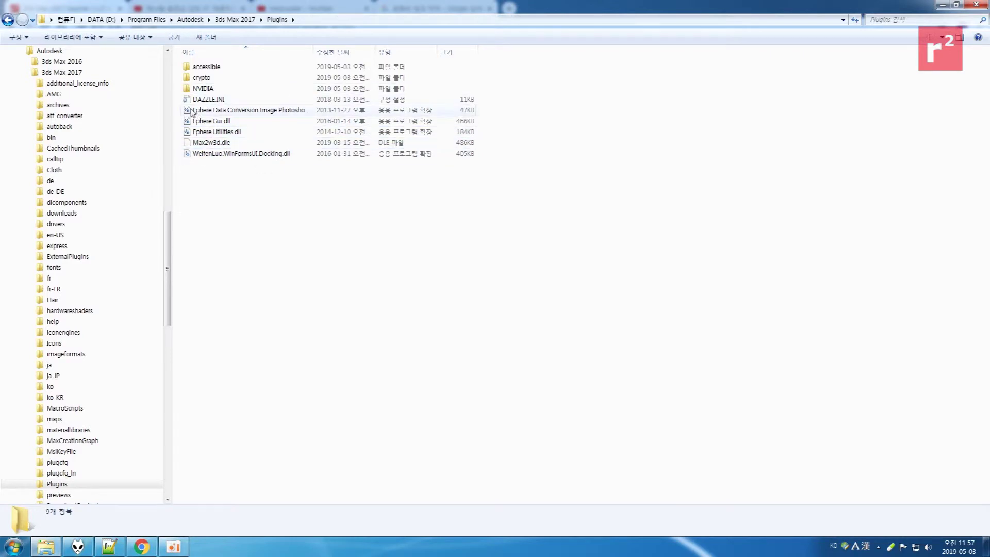
- Clear the selection in Plugins and open the _Download folder on drive D
click(206, 100)
click(223, 145)
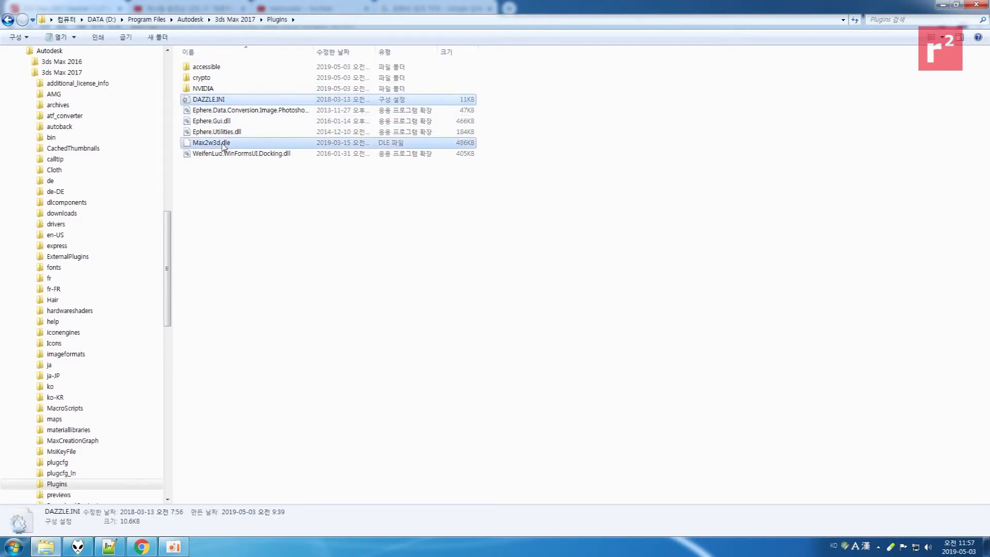
click(214, 212)
drag(167, 254, 166, 99)
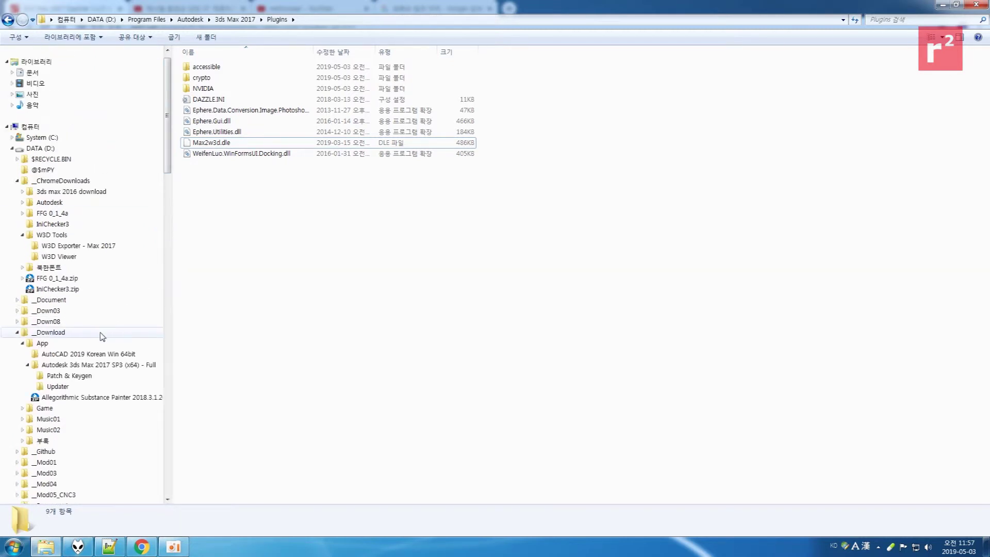
click(101, 333)
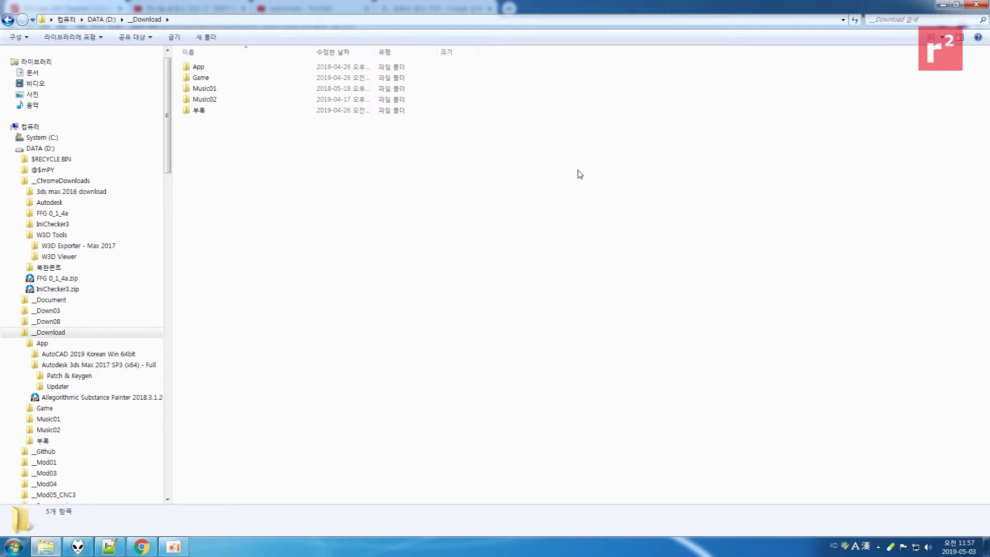
- Minimise the open windows and launch 3ds Max 2017 from its desktop shortcut
click(947, 8)
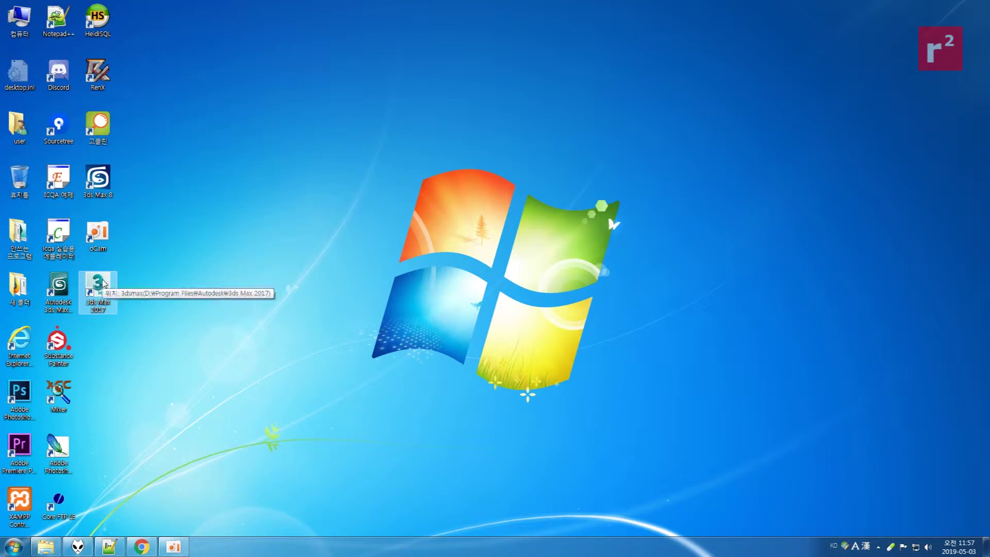
double_click(98, 284)
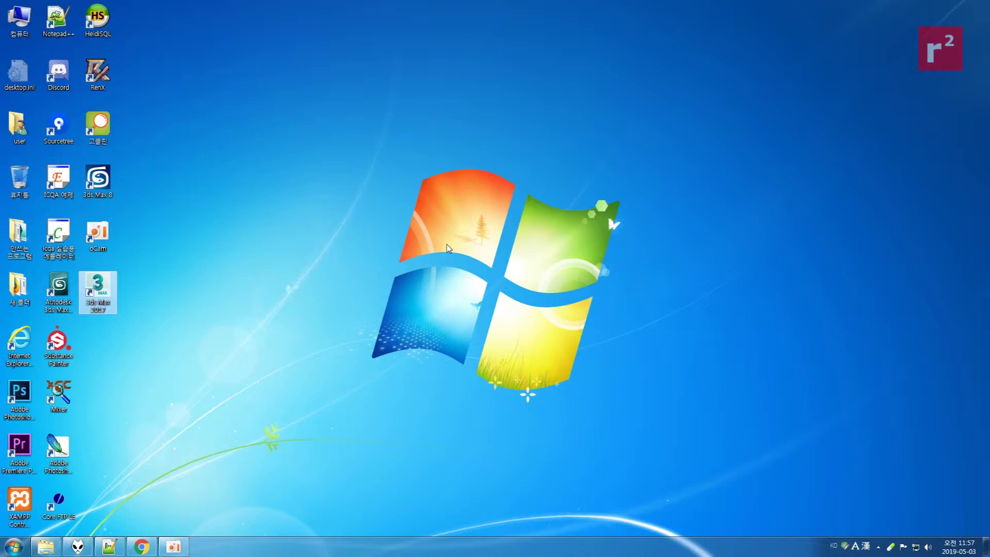
- Start 3ds Max 2017 and wait for the empty Untitled scene in four viewports
key(Return)
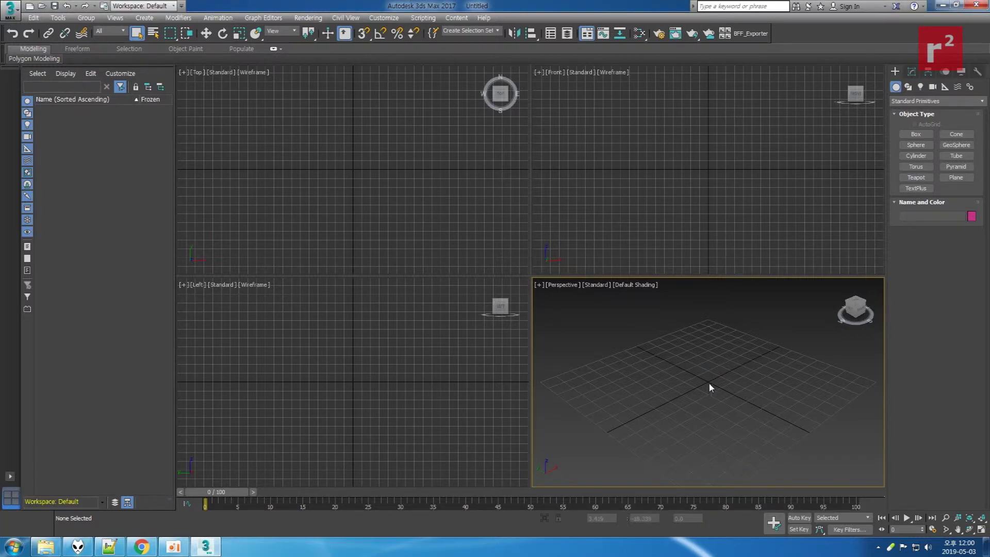
- Create Teapot001 (radius 27.681) at the grid centre and orbit and pan the Perspective view
click(915, 177)
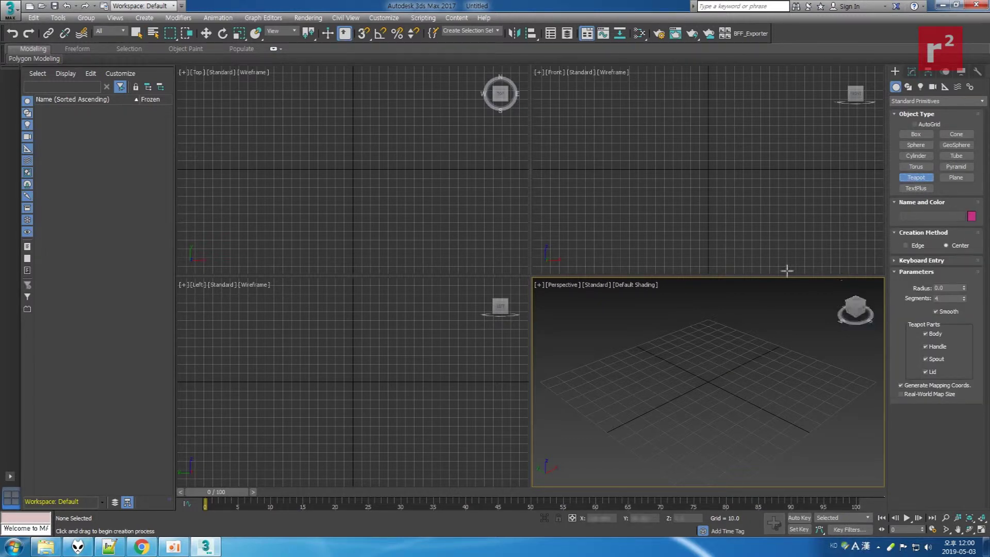
drag(707, 381, 734, 365)
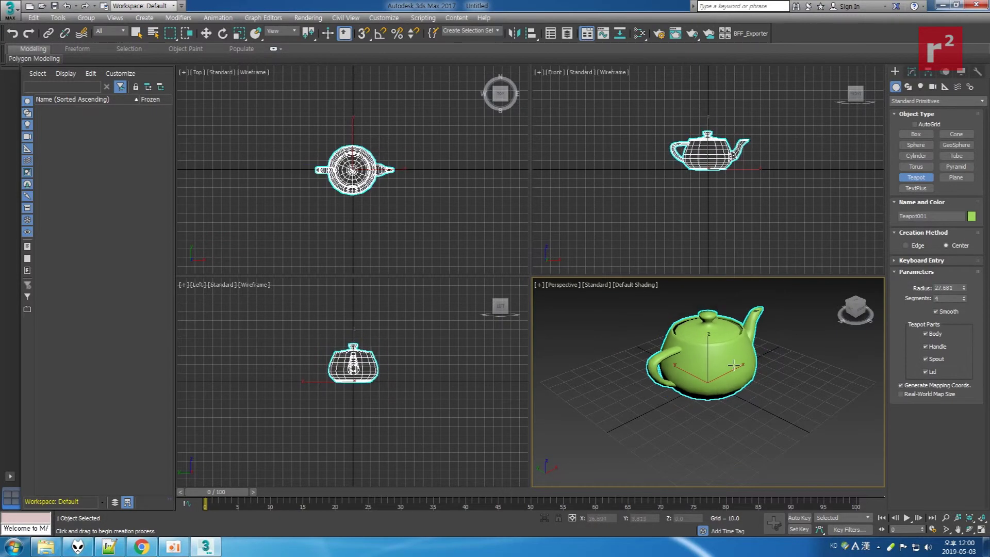
click(969, 529)
mouse_move(691, 369)
mouse_down()
mouse_move(636, 374)
mouse_move(774, 356)
mouse_up()
right_click(799, 345)
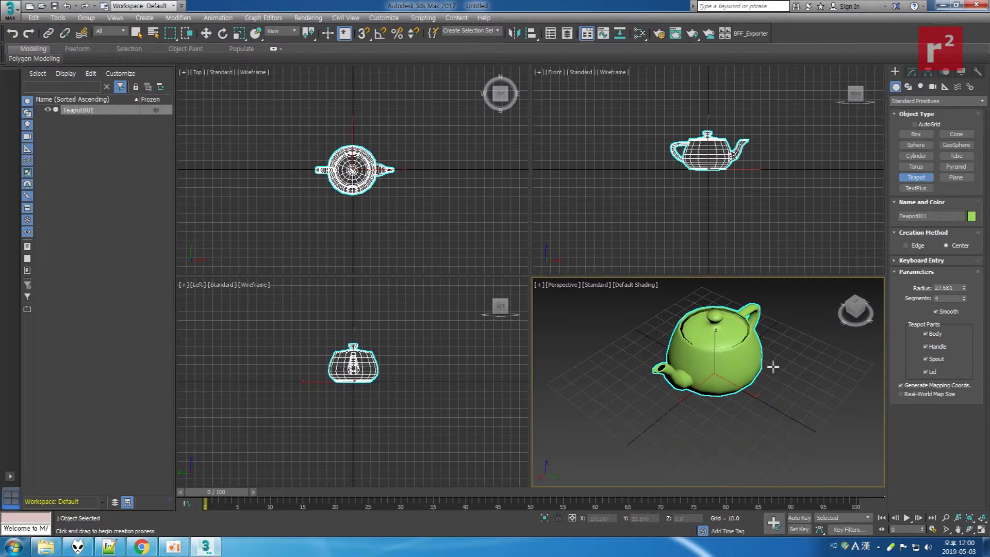
right_click(792, 344)
middle_drag(793, 338, 764, 349)
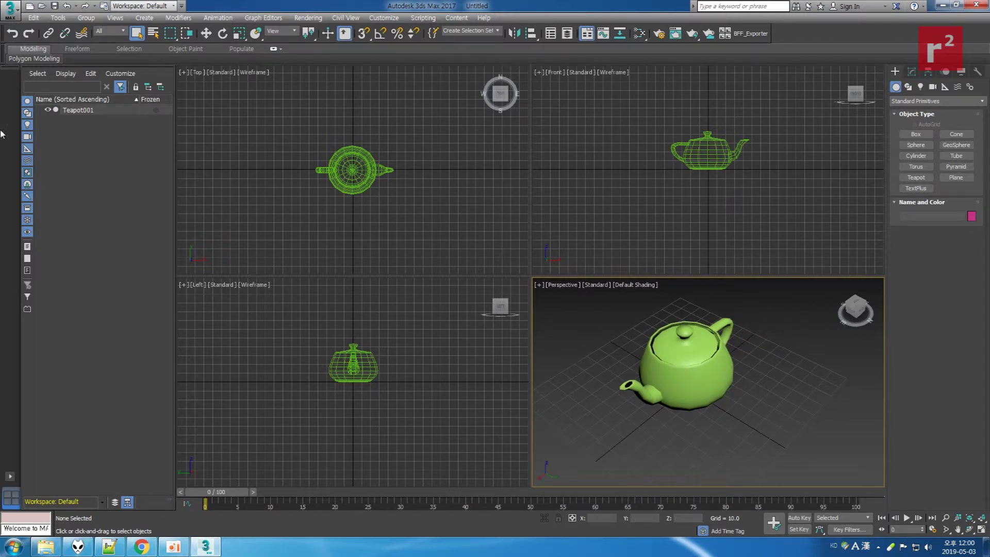
click(14, 13)
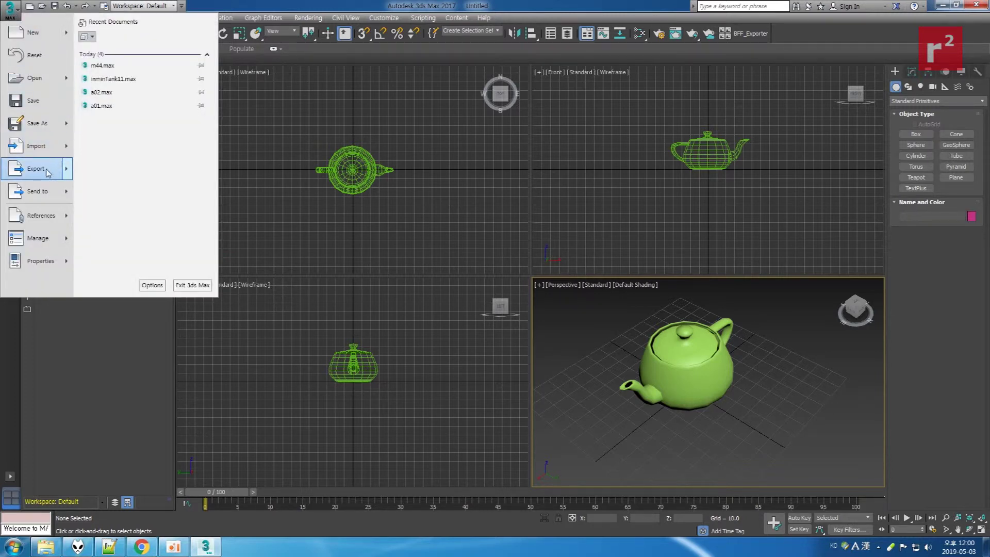
click(11, 10)
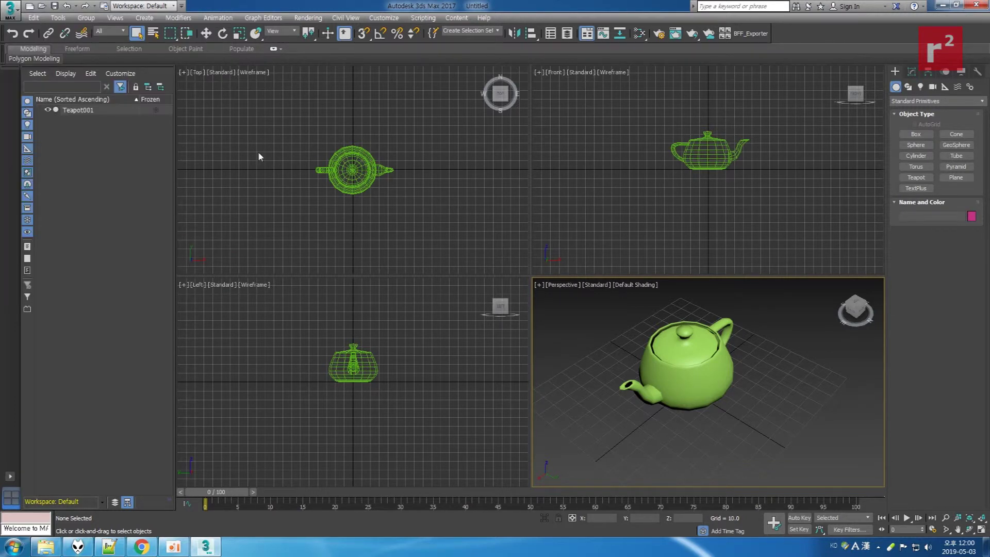
click(14, 9)
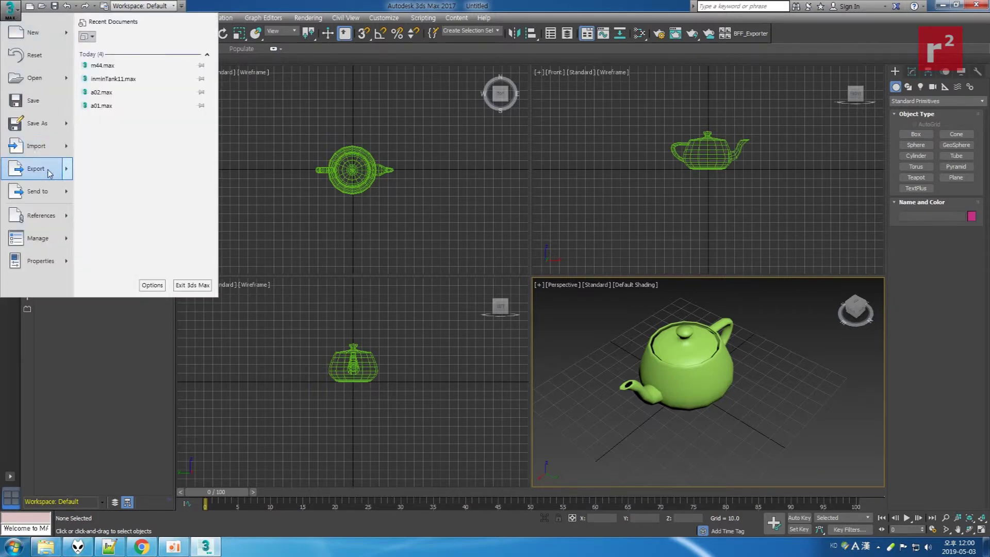
click(47, 169)
click(239, 343)
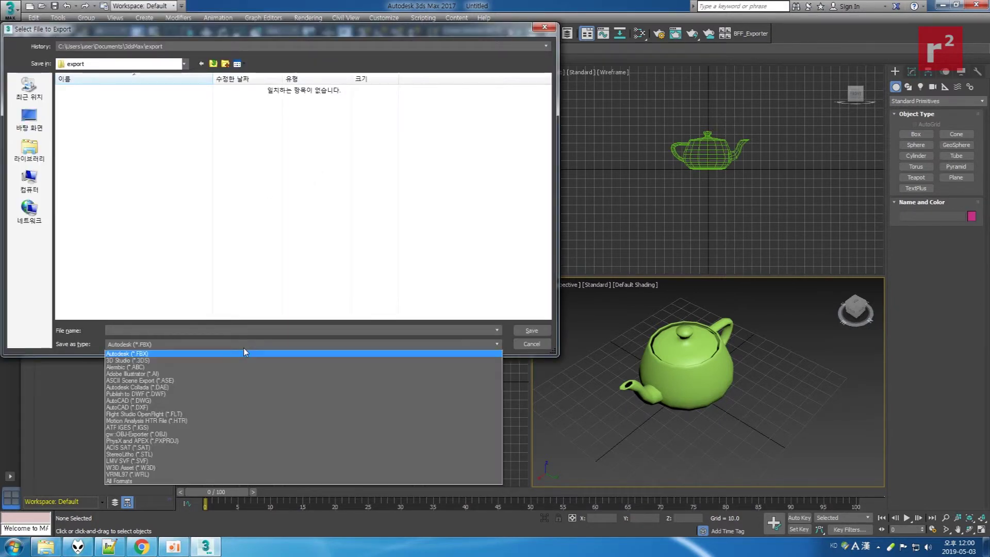
click(150, 468)
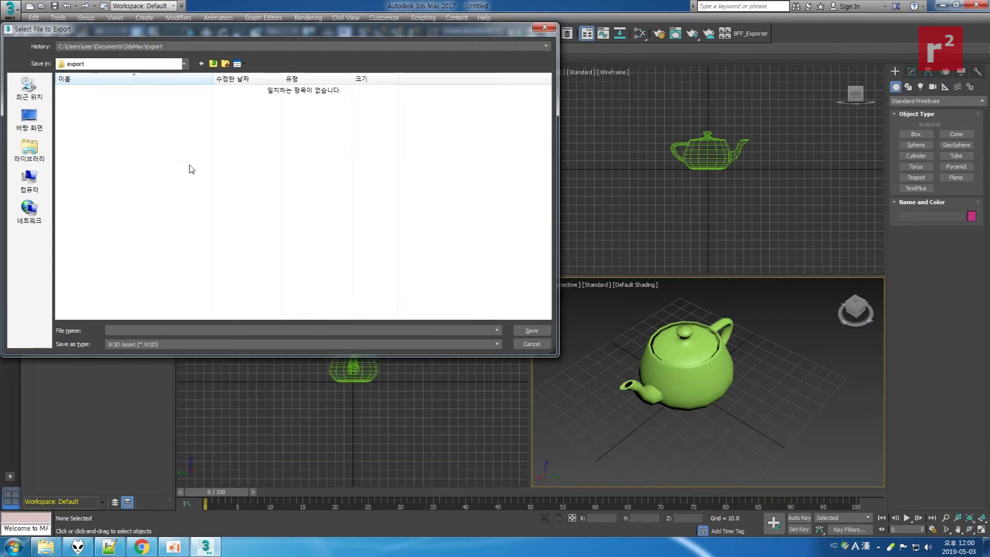
click(536, 344)
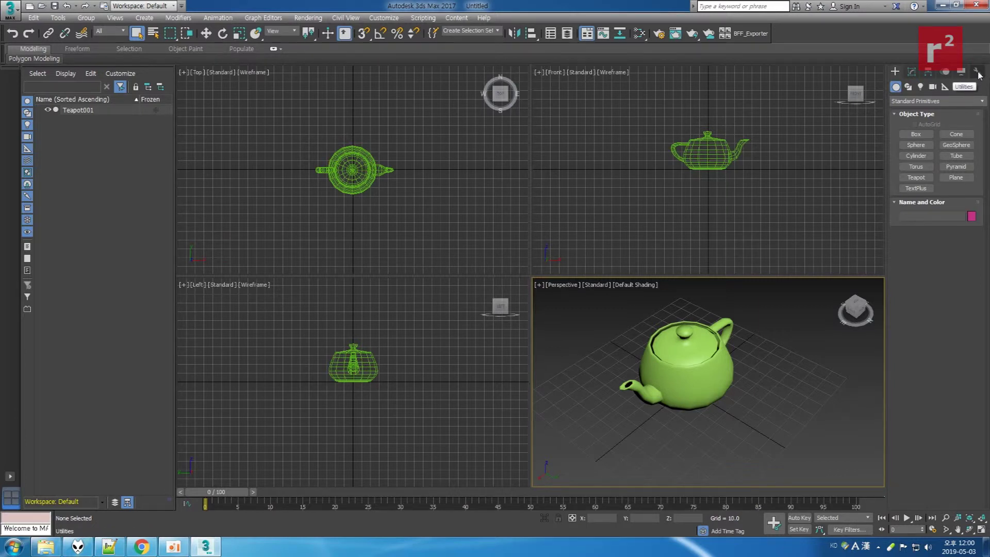
- Load the W3D Tools utility from Utilities > More..., then click Teapot001 and deselect it
click(977, 72)
click(912, 118)
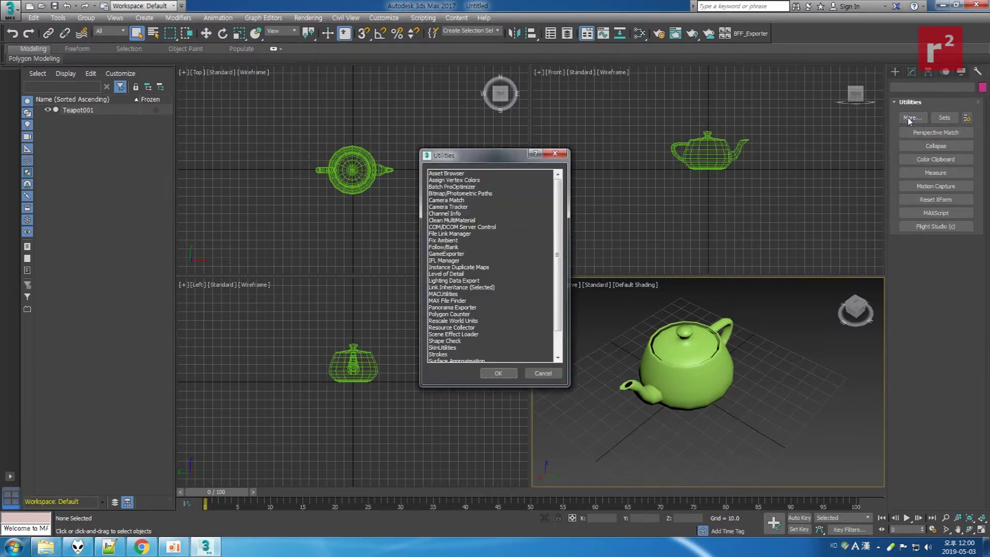
scroll(557, 230, down, 2)
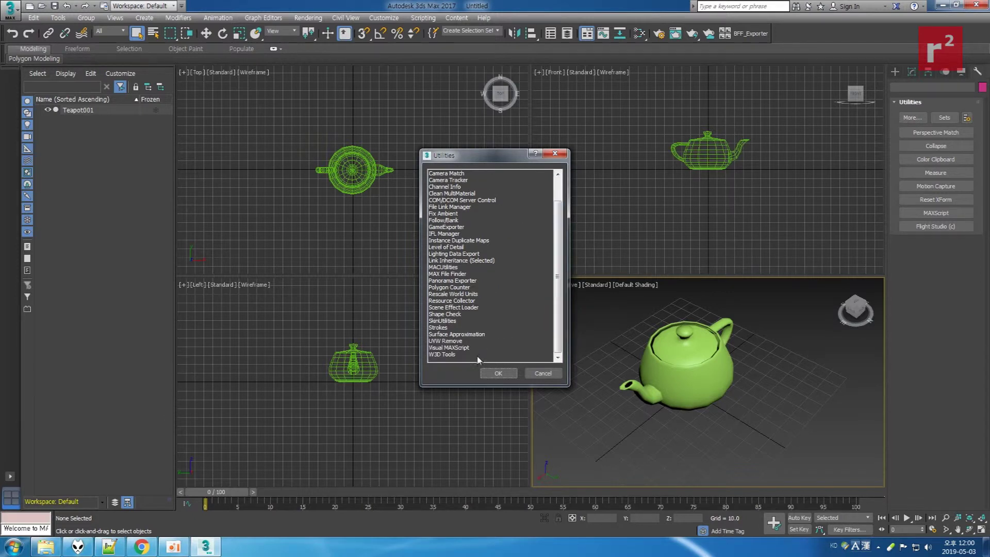
click(477, 356)
click(502, 373)
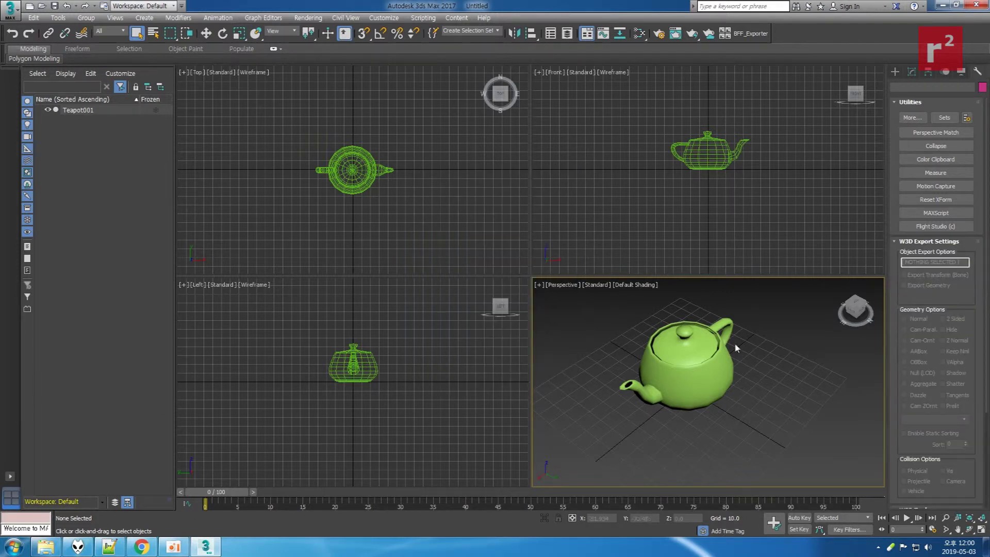
click(728, 349)
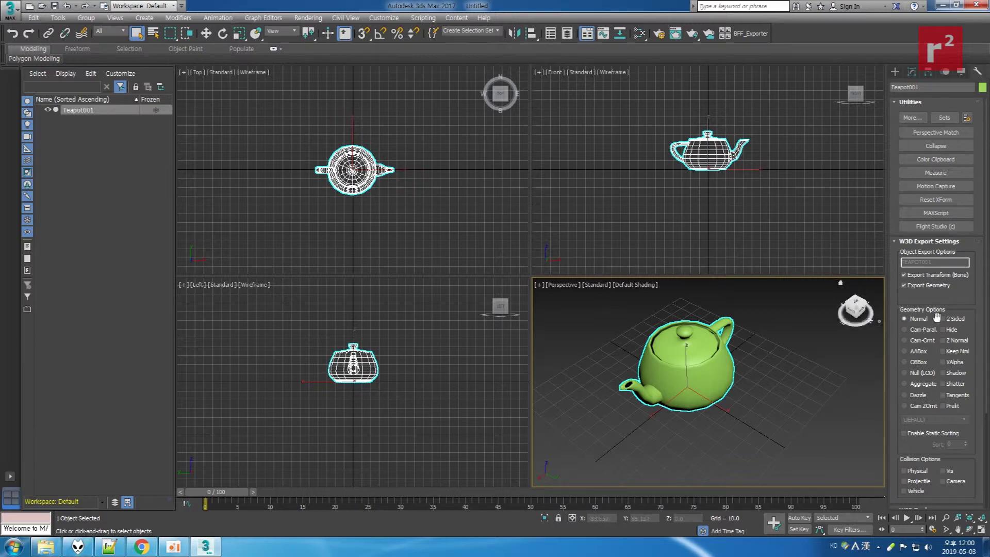
click(747, 349)
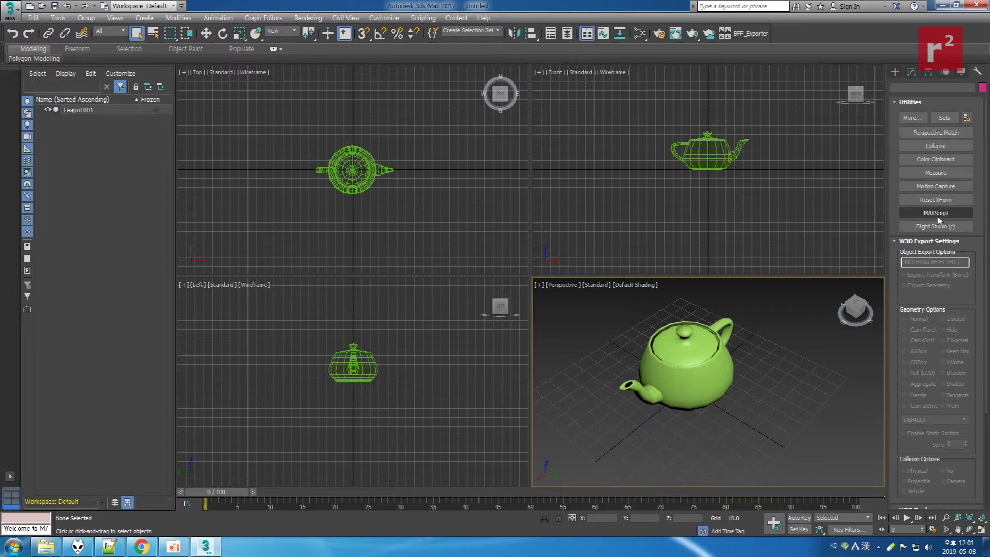
- Read the BFF Exporter 4.3 post's install and export steps on Red2.net, then return to Explorer
click(141, 546)
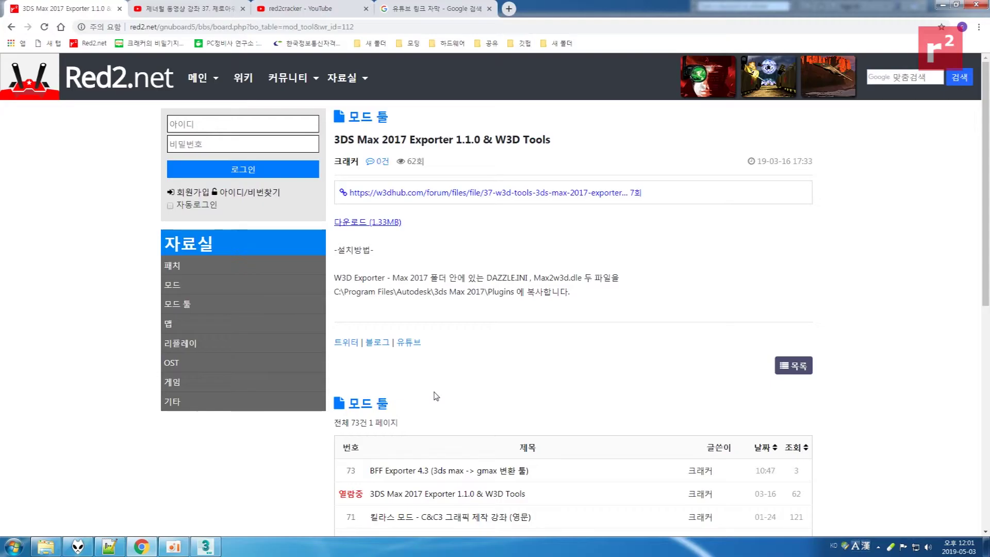
scroll(456, 327, down, 4)
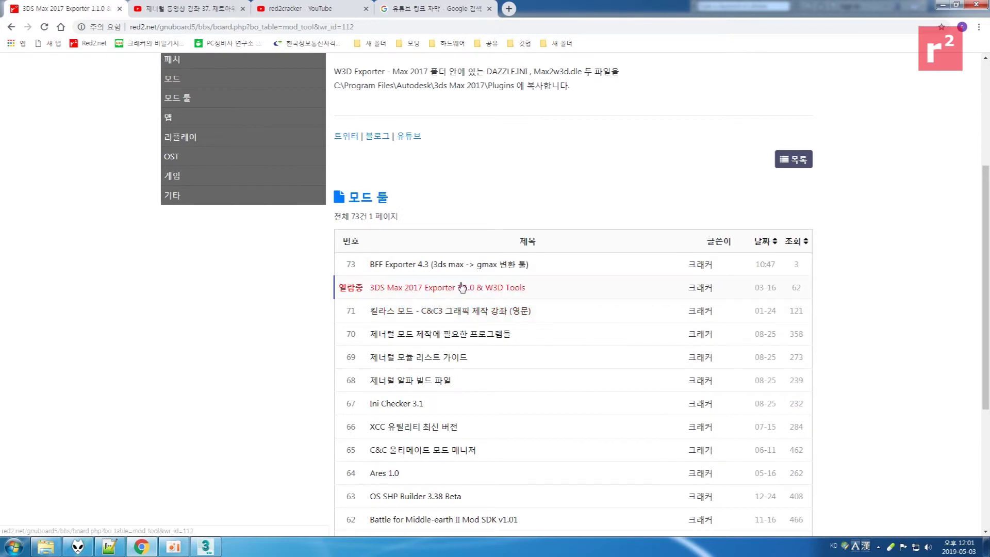
click(802, 159)
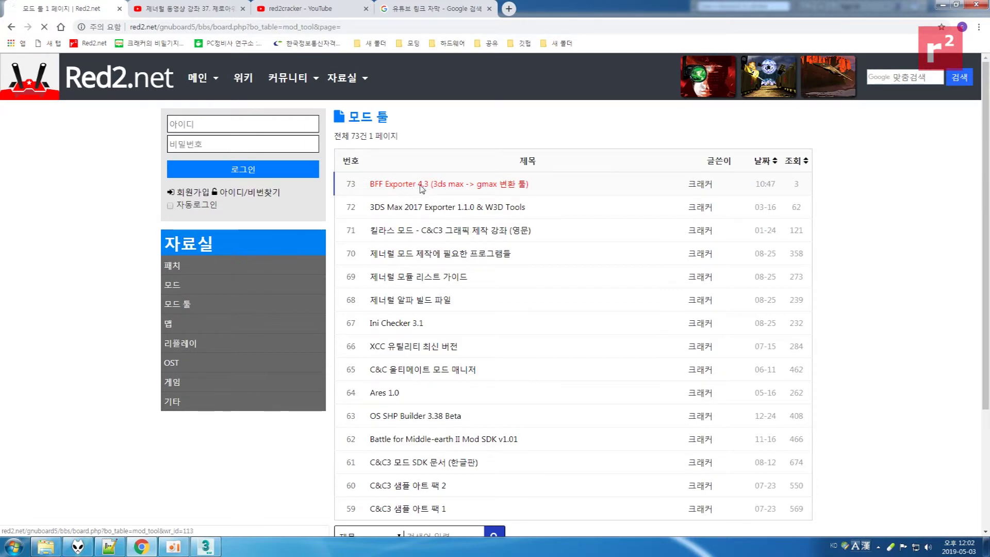
click(422, 186)
scroll(537, 238, down, 1)
scroll(537, 239, down, 1)
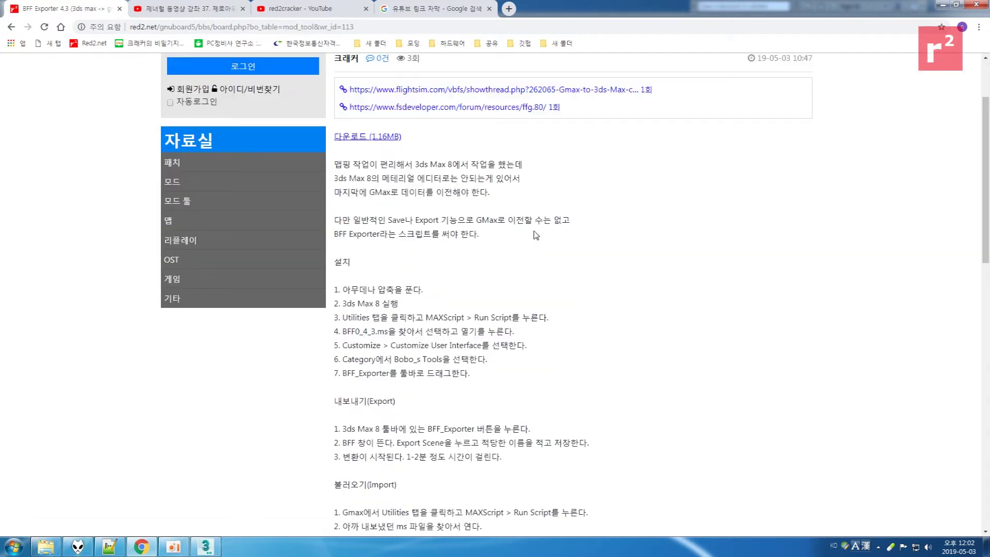
scroll(541, 235, down, 3)
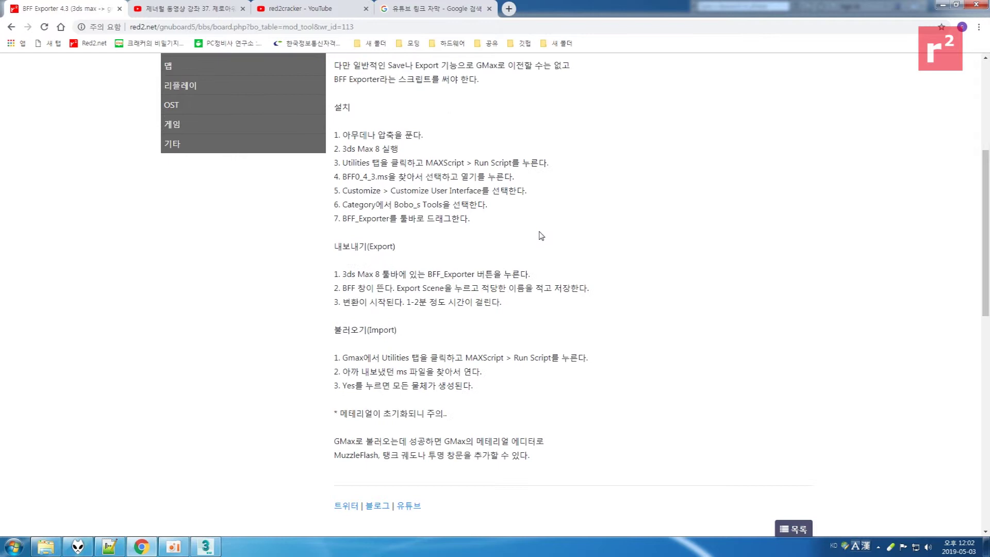
click(46, 546)
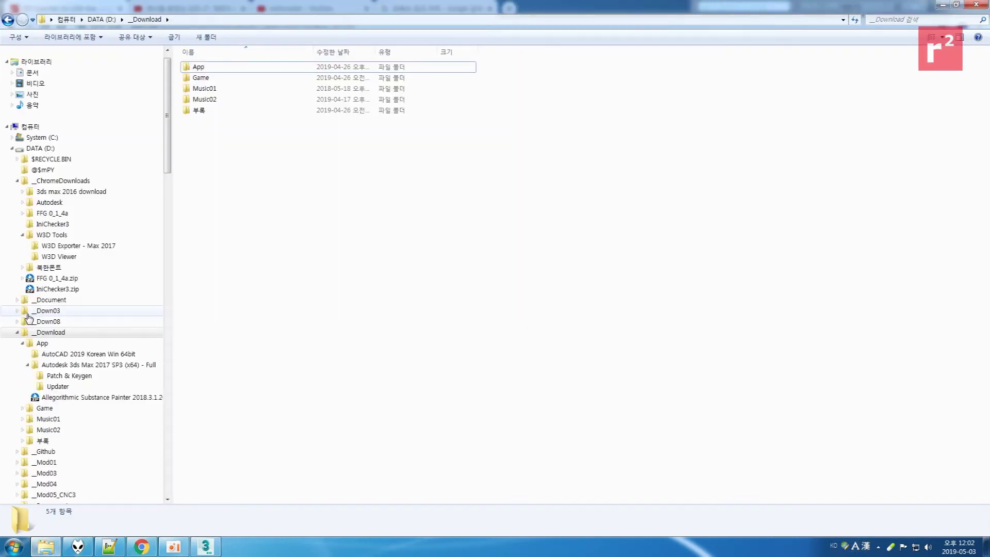
- Browse _ChromeDownloads > FFG 0_1_4a > FFG > BFF Max to Gmax and open 설명서.txt
click(62, 181)
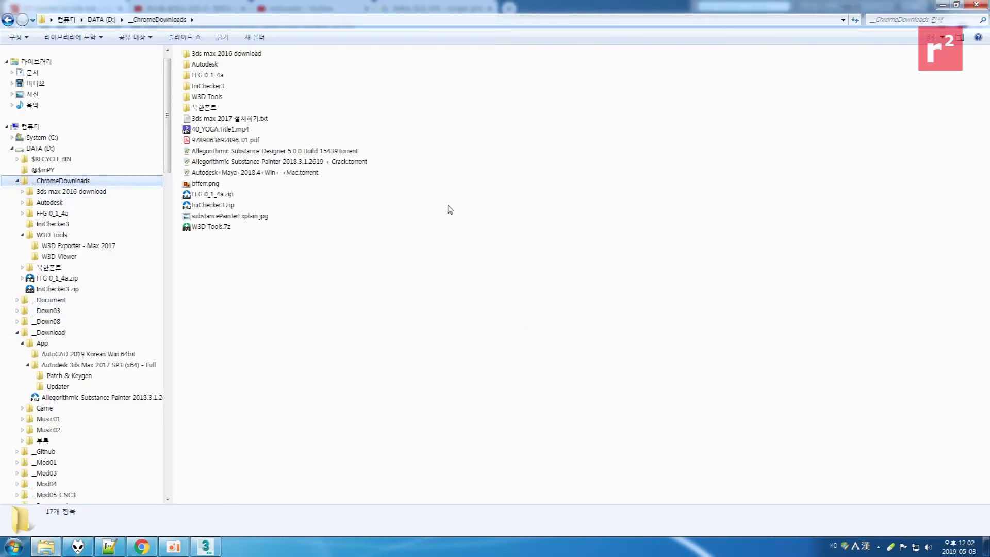
click(214, 195)
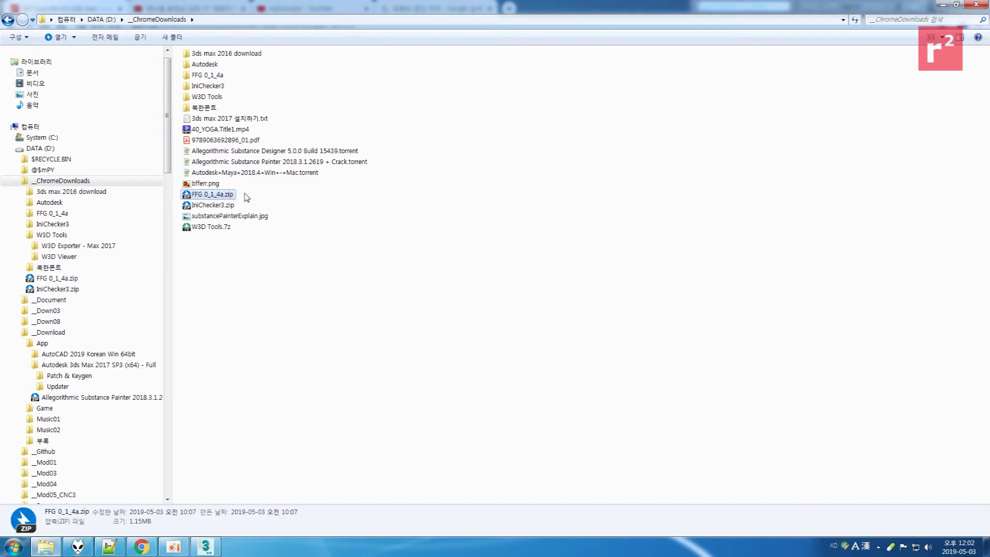
double_click(212, 75)
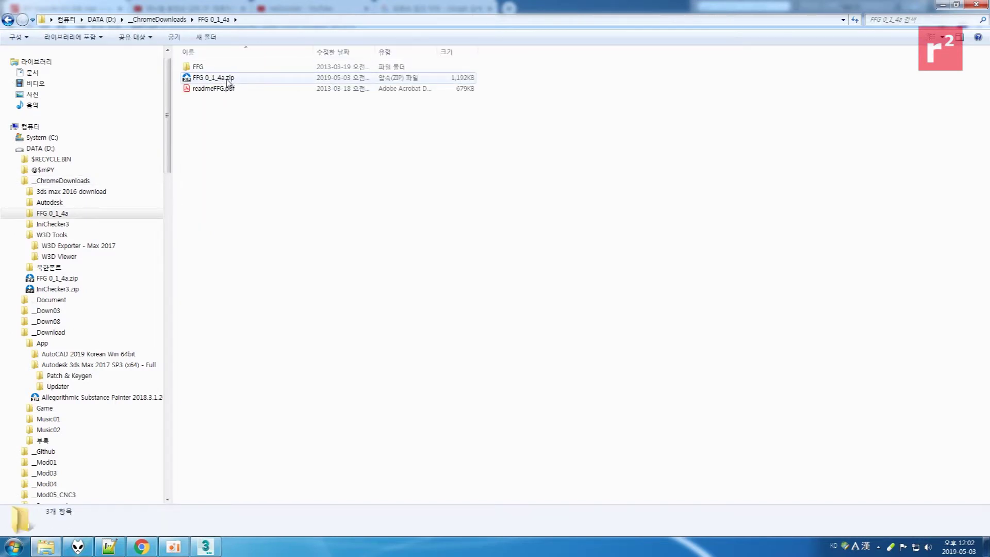
click(225, 70)
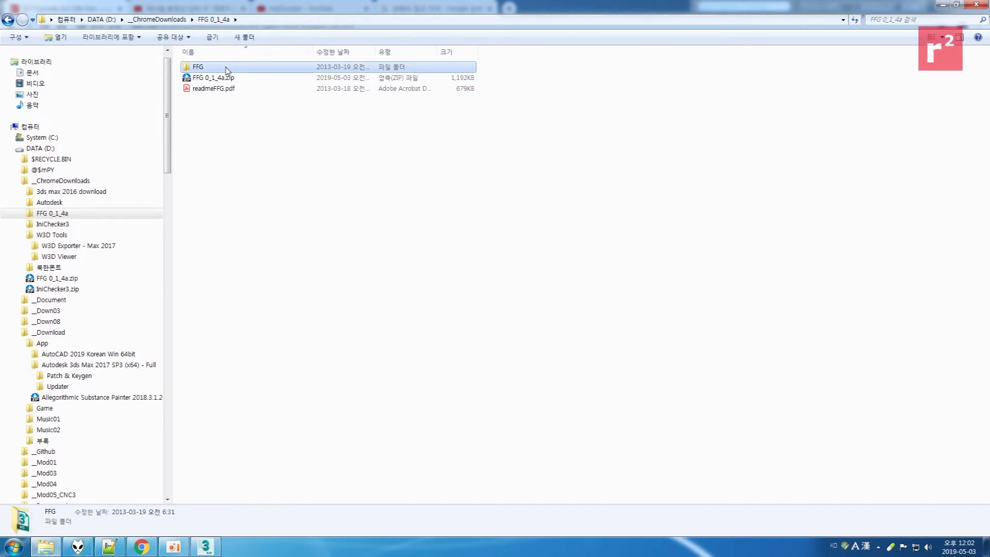
double_click(226, 68)
mouse_move(221, 78)
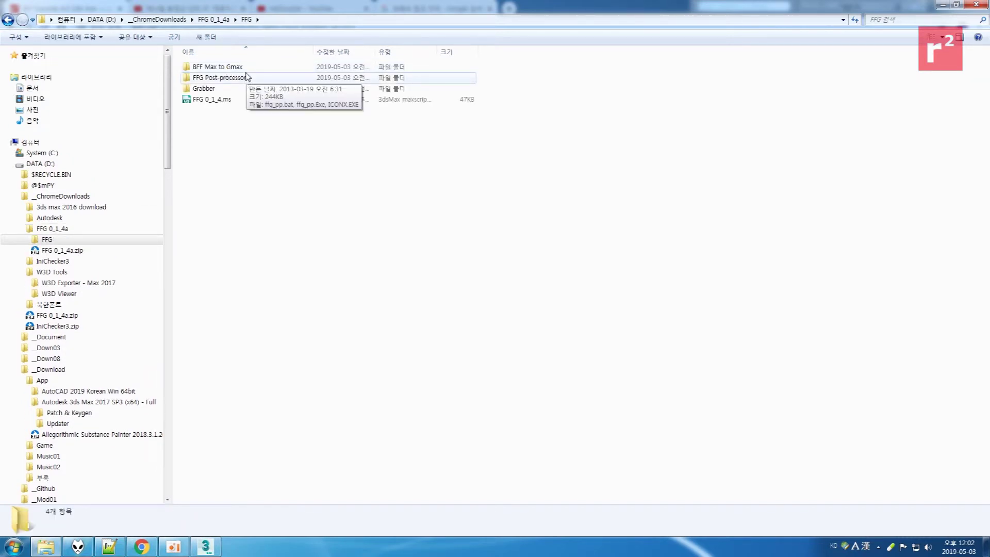
double_click(227, 68)
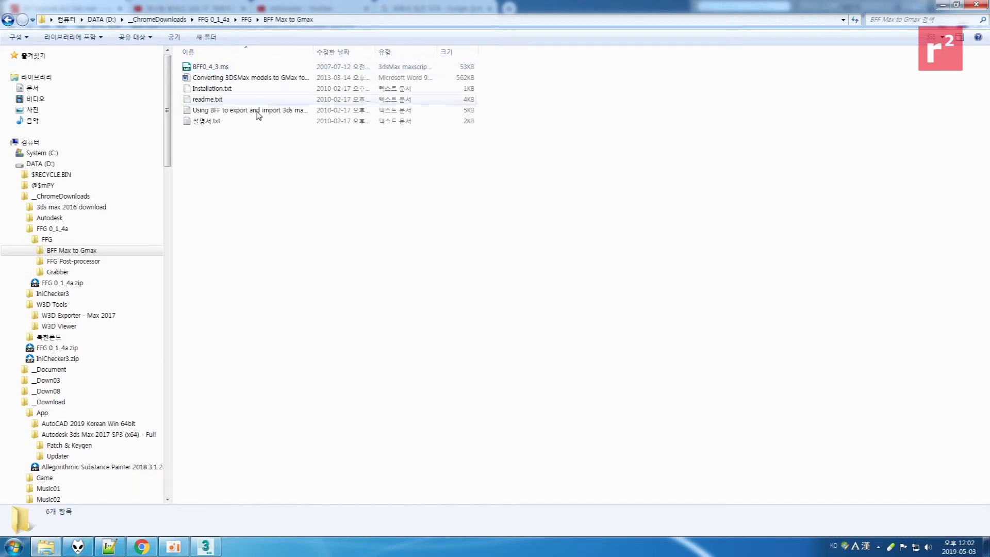
click(212, 71)
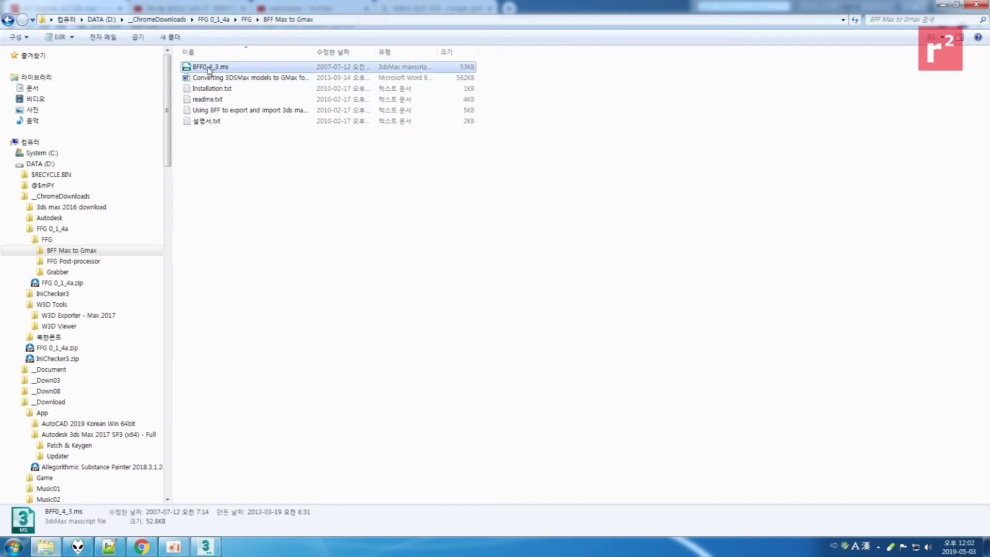
double_click(222, 124)
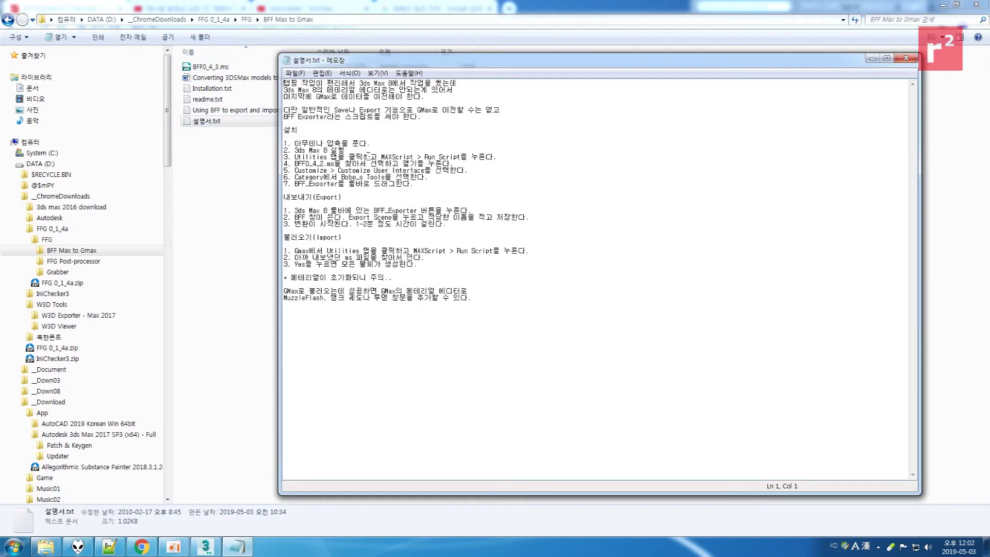
- Resize and reposition the 설명서.txt Notepad window for reading alongside 3ds Max
mouse_move(442, 61)
mouse_down()
mouse_move(428, 139)
mouse_move(445, 228)
mouse_move(417, 145)
mouse_up()
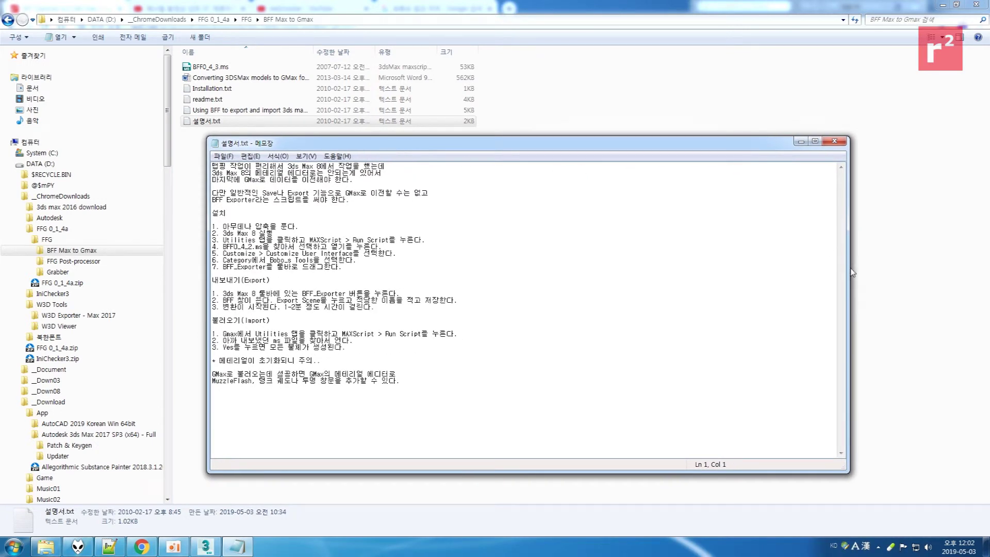
drag(848, 265, 574, 267)
drag(398, 145, 434, 143)
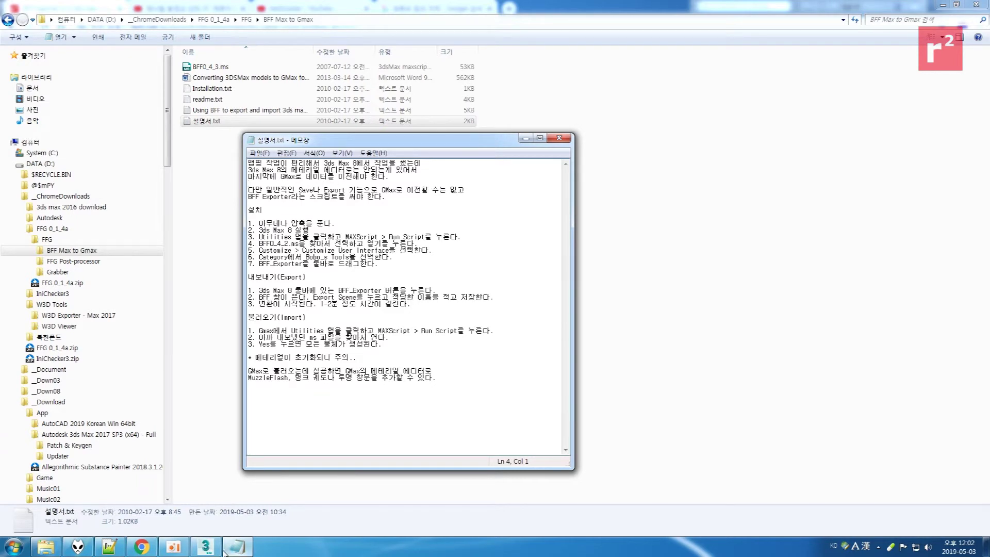
click(206, 547)
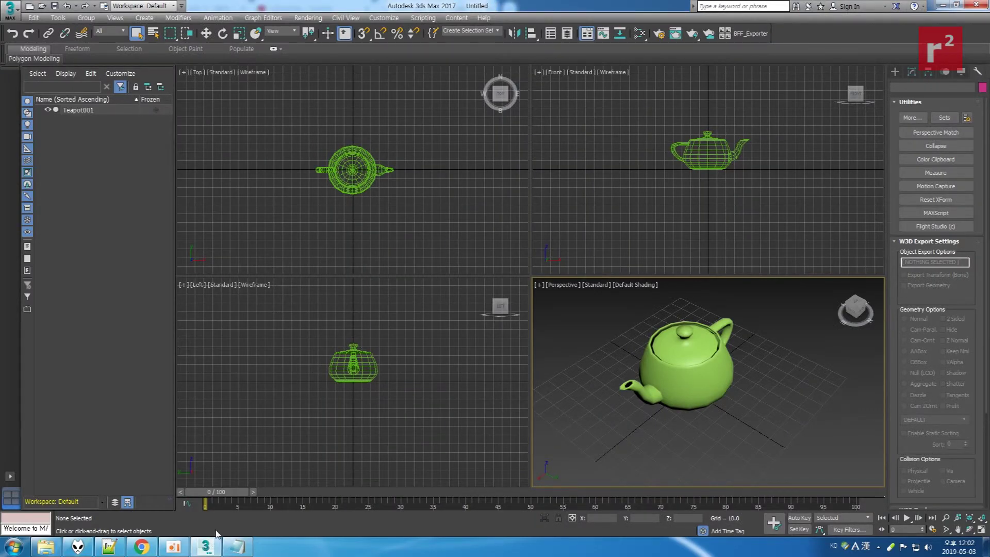
click(207, 548)
click(244, 549)
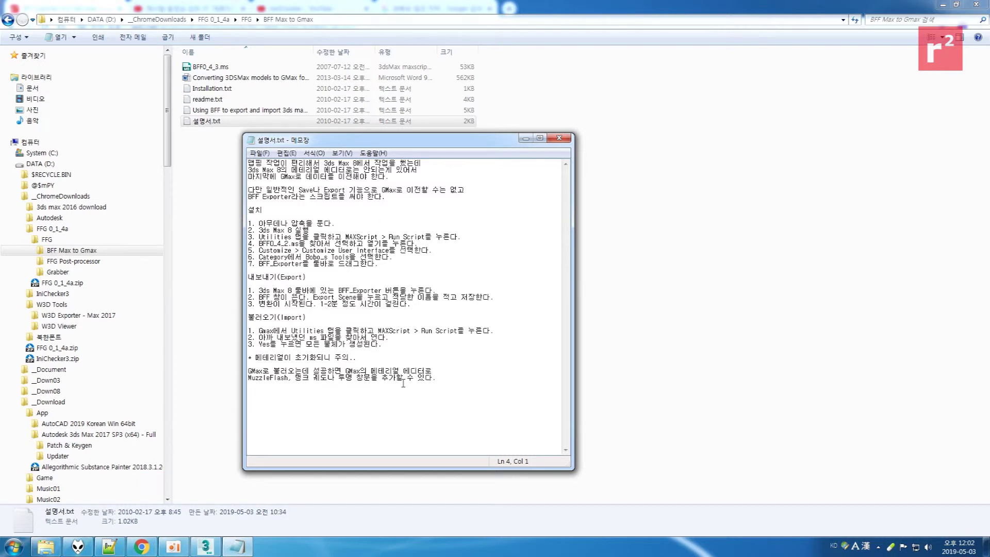
- Read through the install and export notes, then close Notepad and return to 3ds Max's MAXScript utility
drag(296, 378, 382, 378)
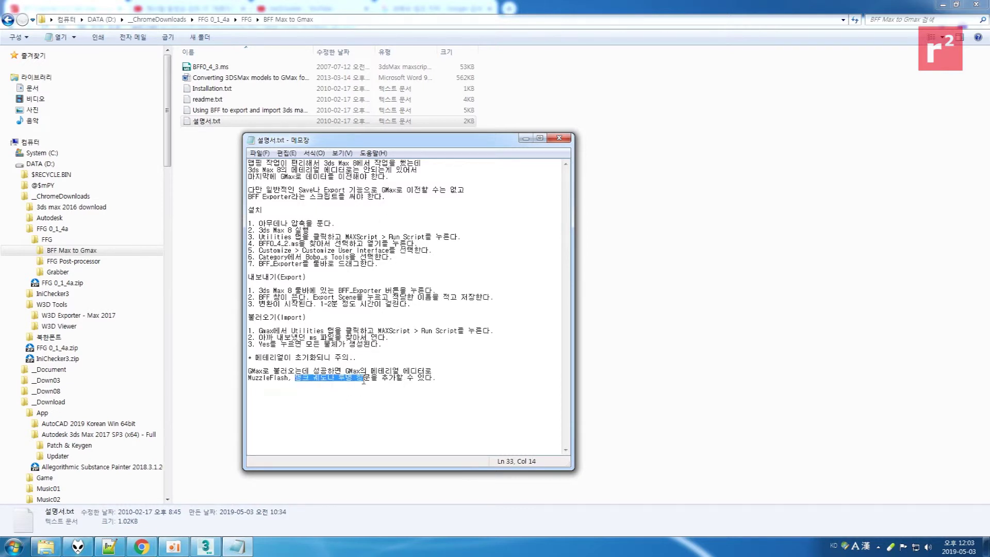
click(464, 378)
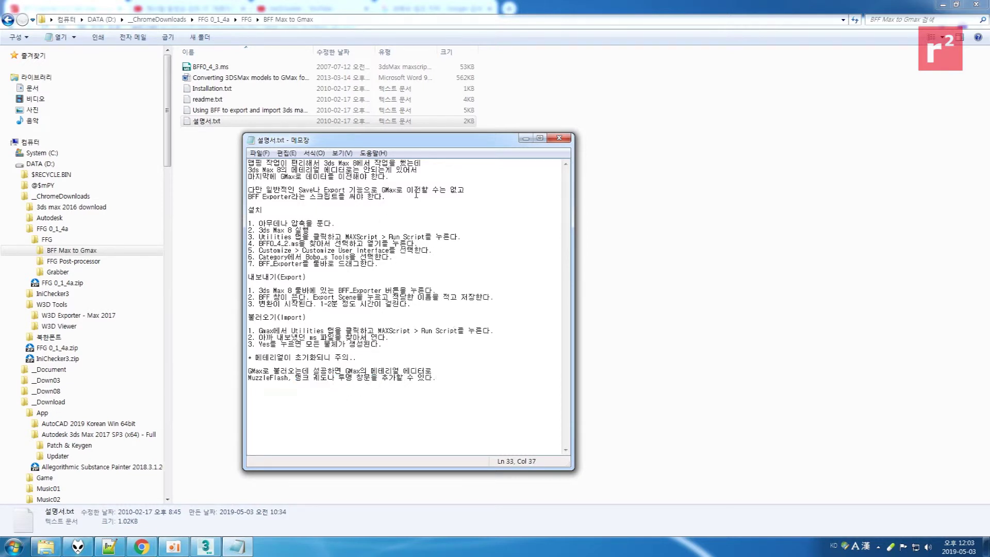
click(405, 184)
click(371, 201)
drag(573, 261, 744, 261)
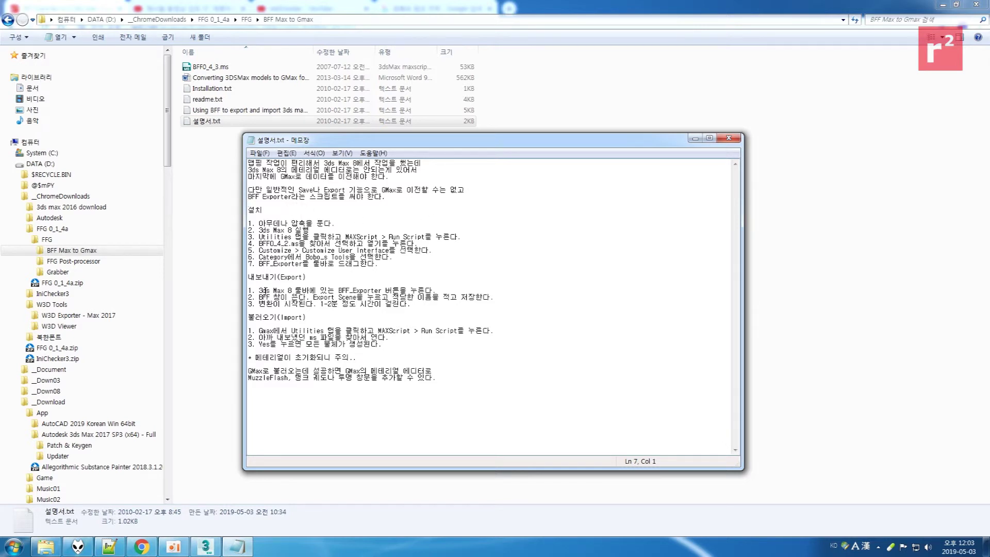
key(alt+F4)
click(212, 545)
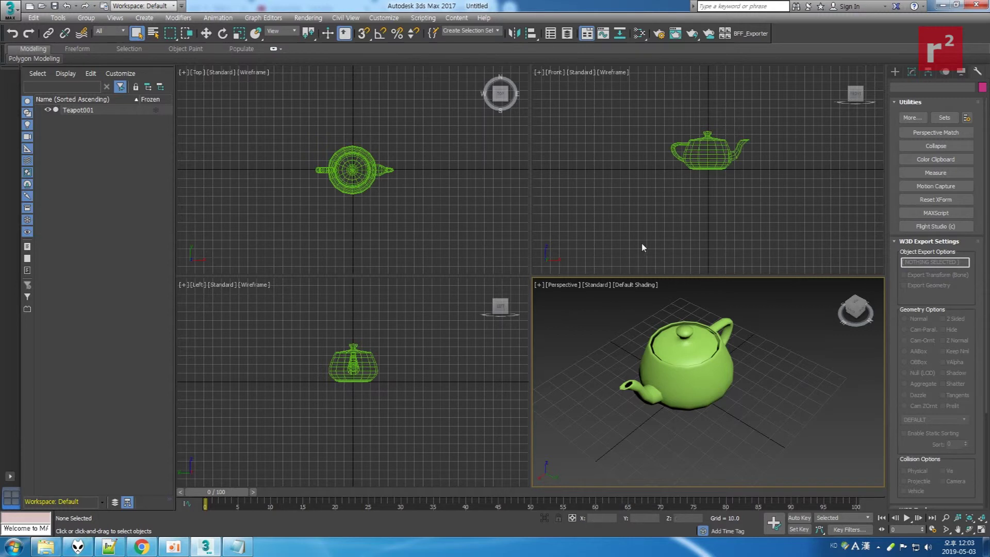
click(915, 214)
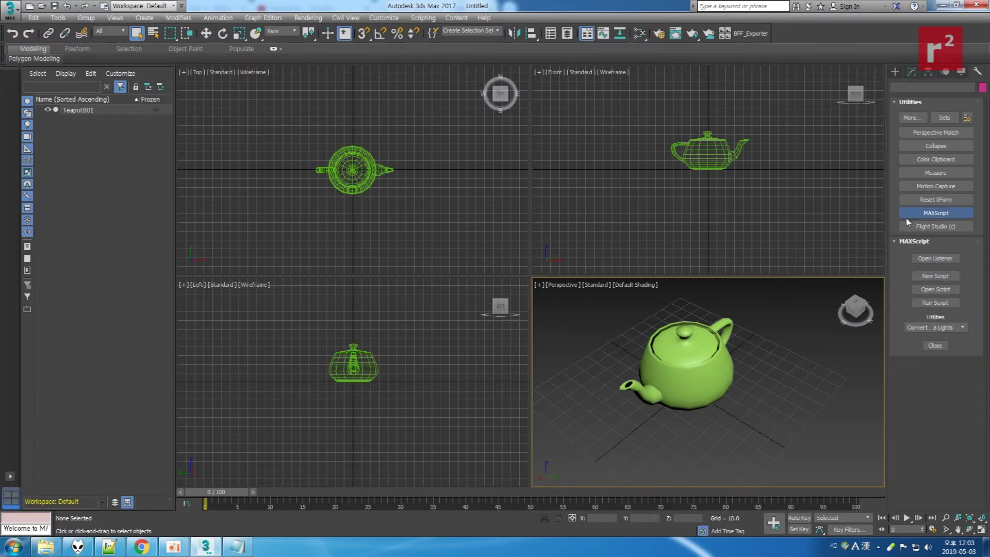
- Locate BFF0_4_3.ms under D:\_ChromeDownloads\FFG 0_1_4a\FFG\BFF Max to Gmax in Open Script, then cancel
click(924, 292)
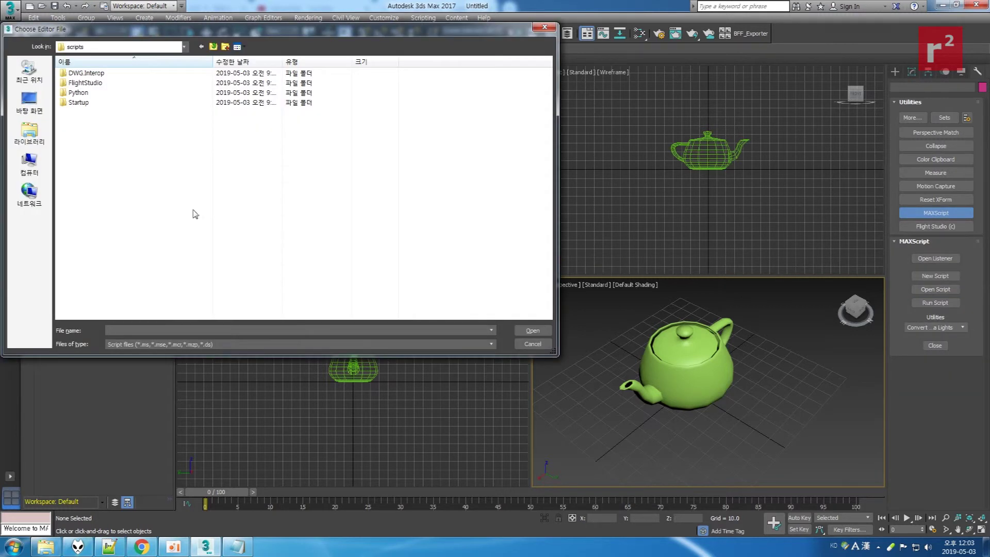
click(184, 47)
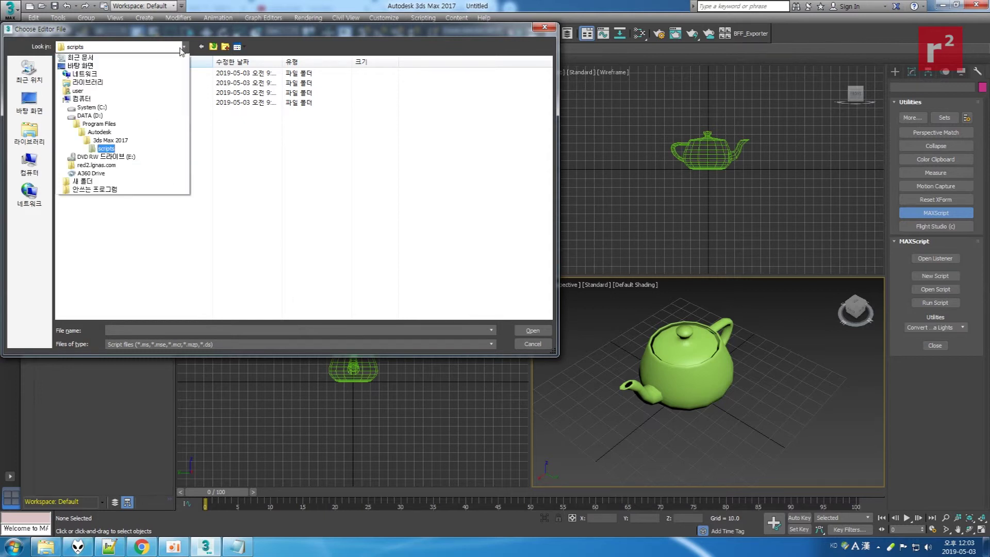
click(115, 125)
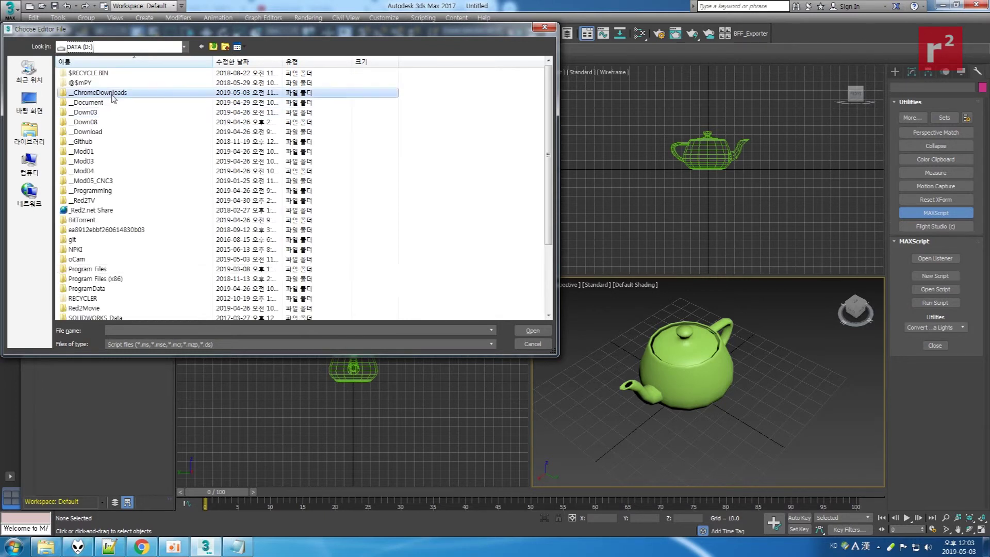
double_click(100, 93)
double_click(187, 103)
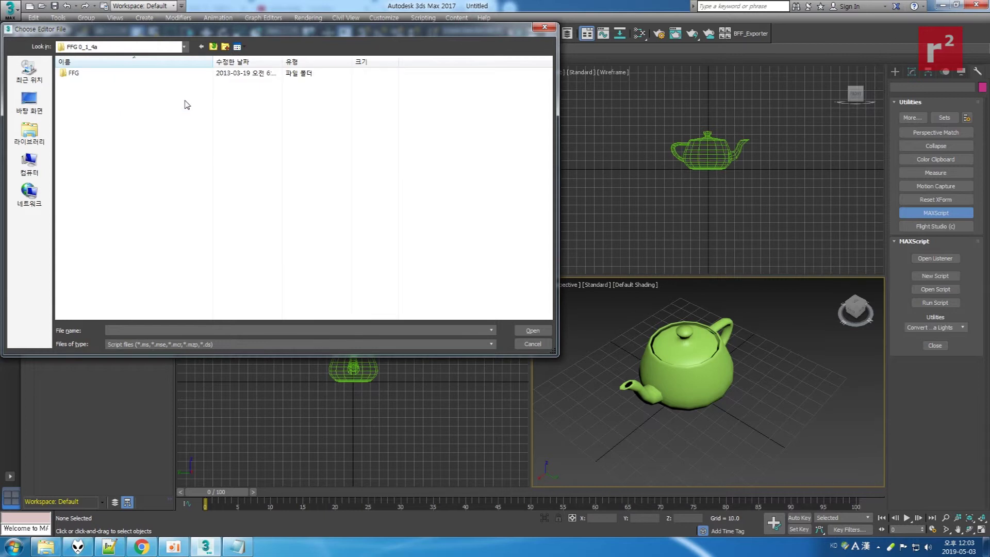
double_click(97, 75)
click(97, 75)
click(97, 75)
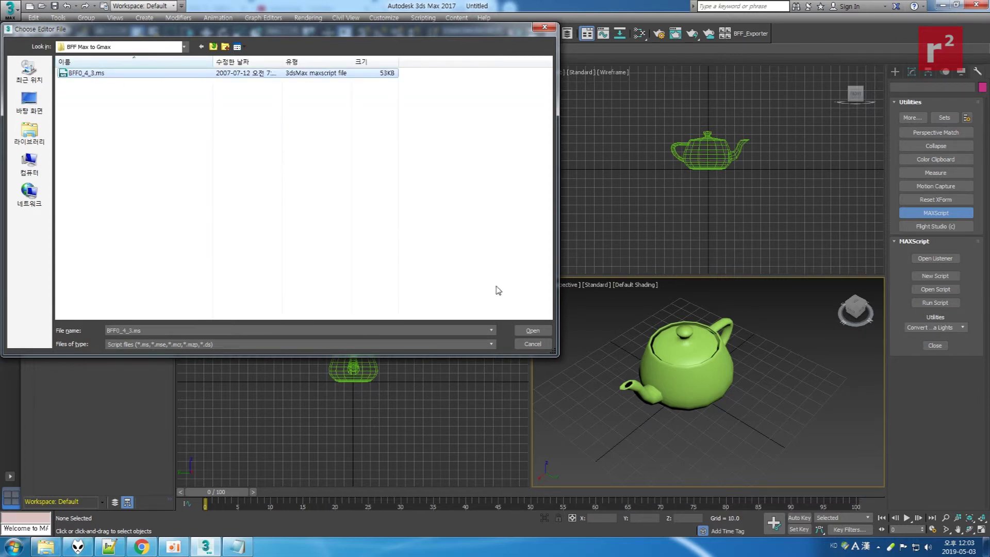
click(533, 344)
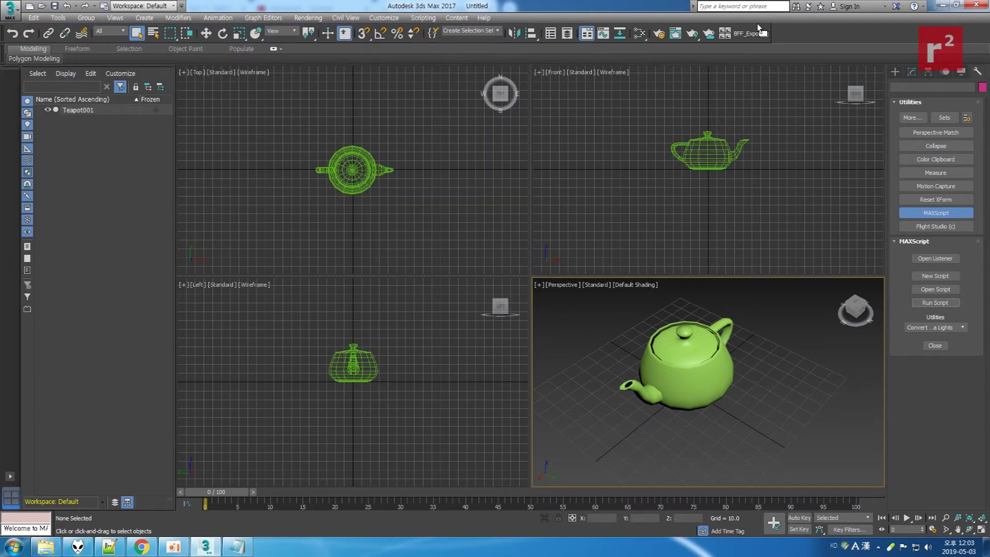
click(383, 19)
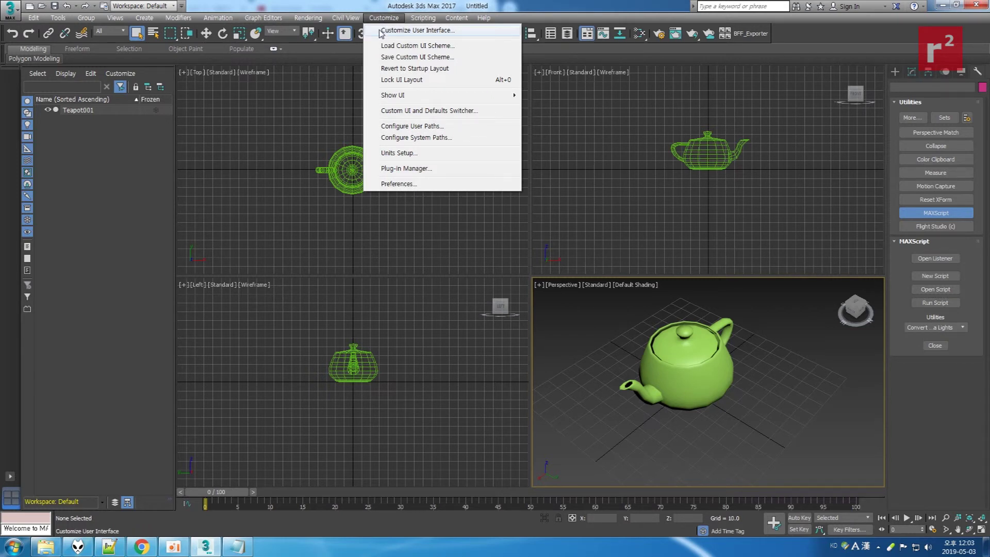
- In Customize User Interface's Toolbars tab, drag Bobo_s Tools' BFF_Exporter onto the main toolbar and launch it
click(381, 31)
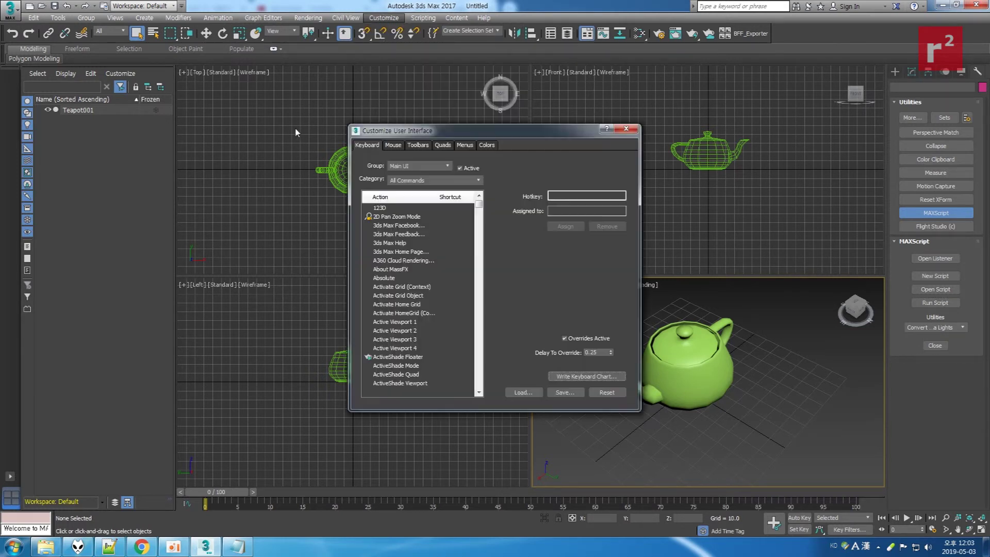
click(417, 145)
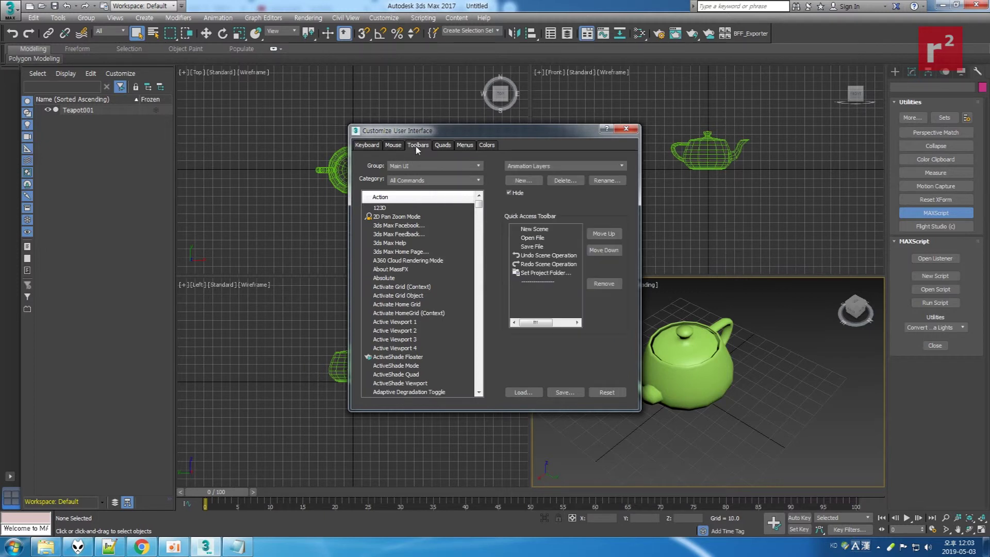
click(427, 181)
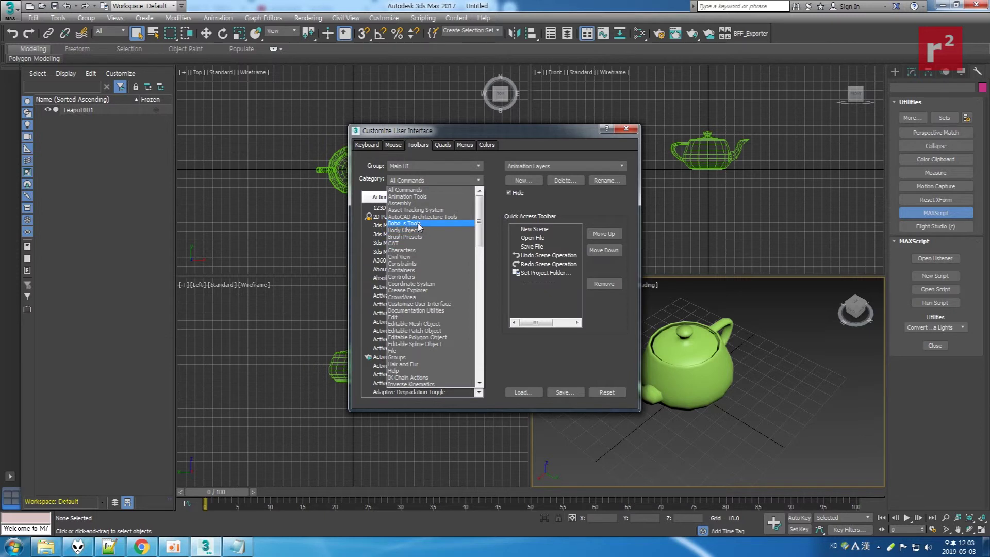
click(418, 224)
click(390, 209)
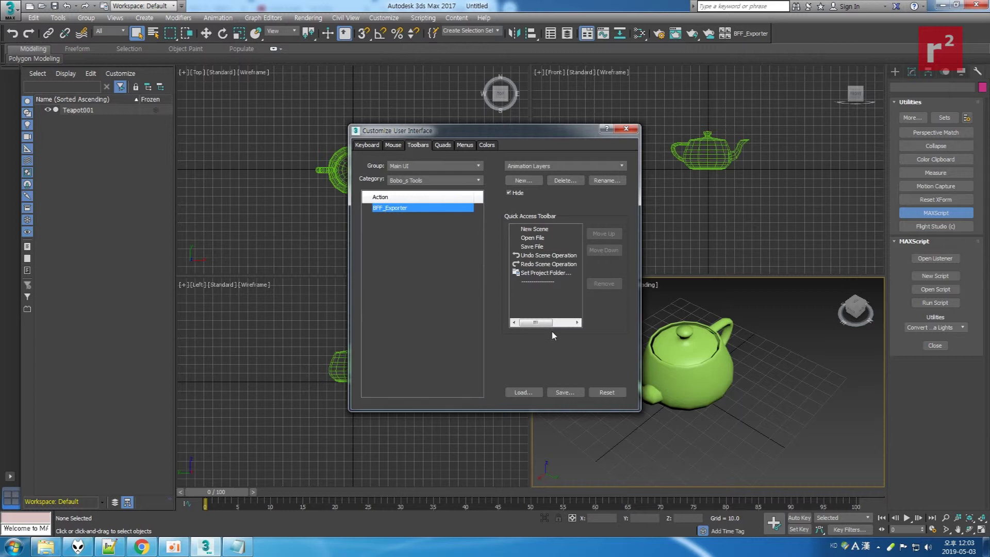
drag(405, 208, 769, 37)
click(626, 129)
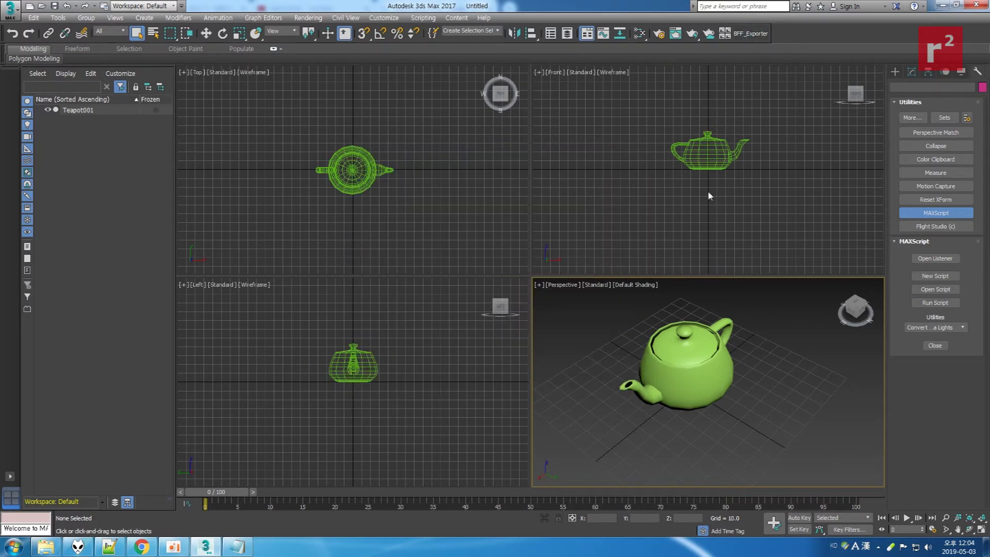
click(750, 34)
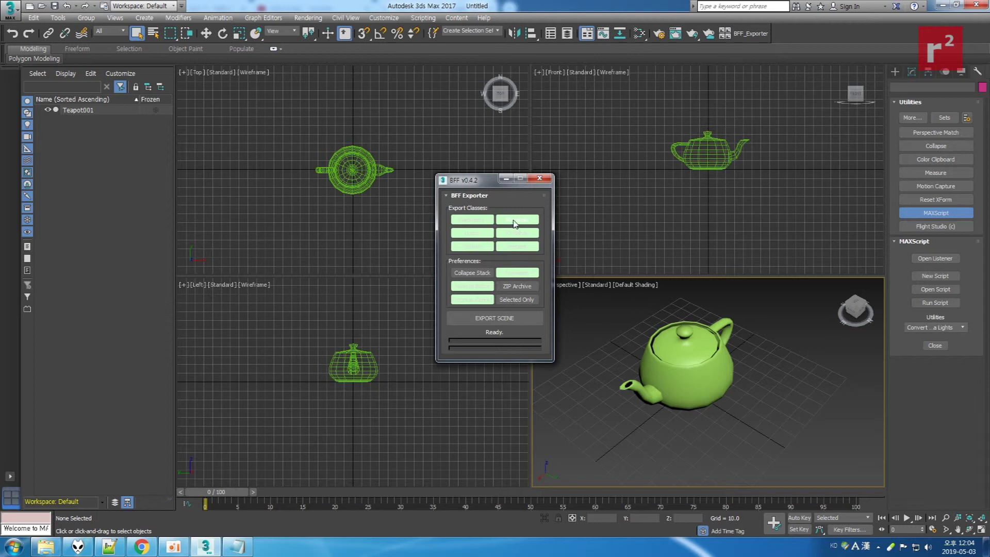
- Turn off materials, lights, splines, cameras, helpers, animation and report options, leaving only Geometry, then start Export Scene
click(514, 221)
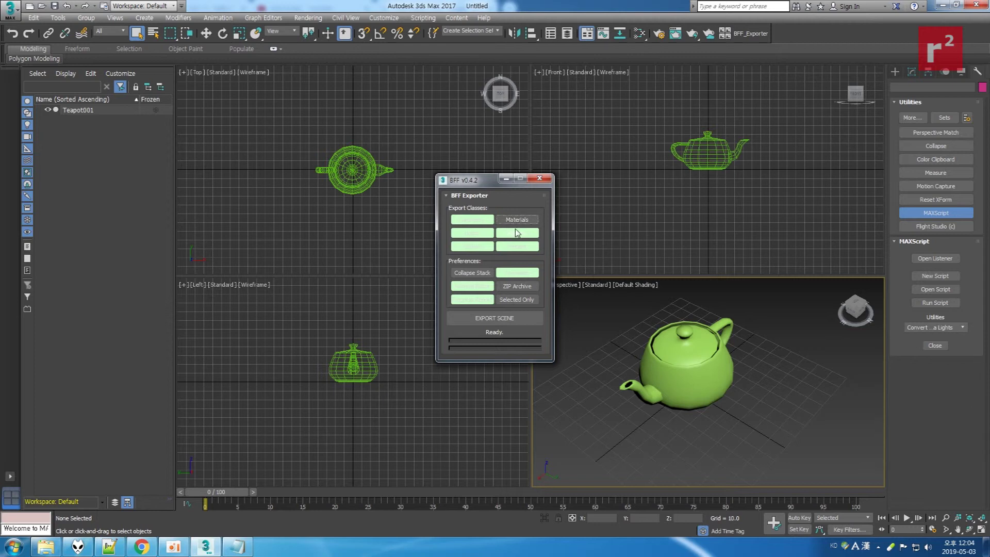
click(471, 233)
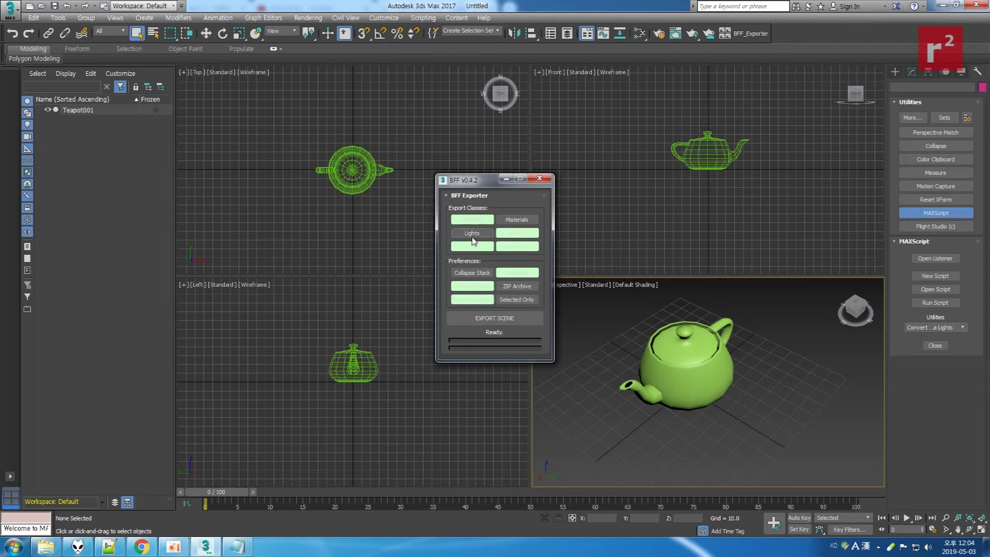
click(517, 247)
click(516, 273)
click(478, 288)
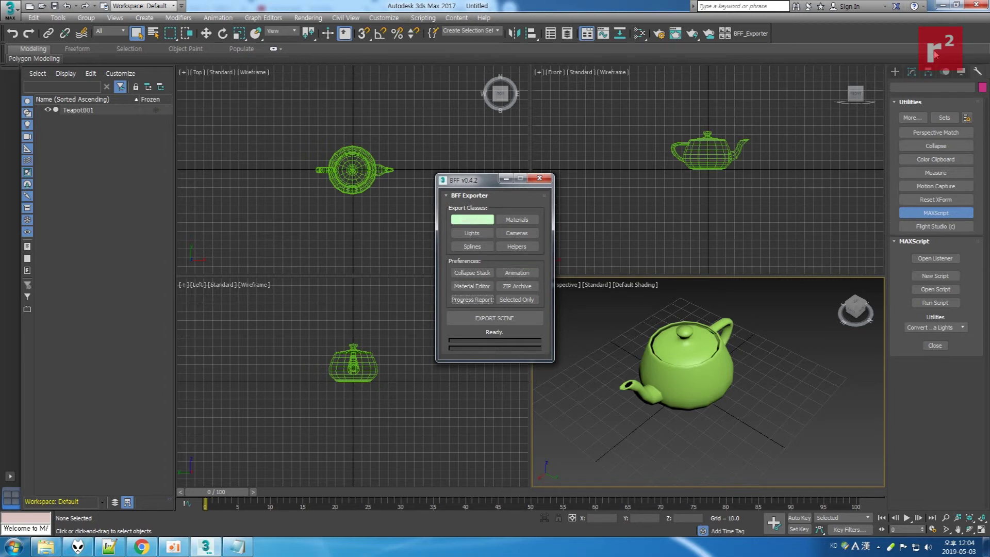
click(895, 71)
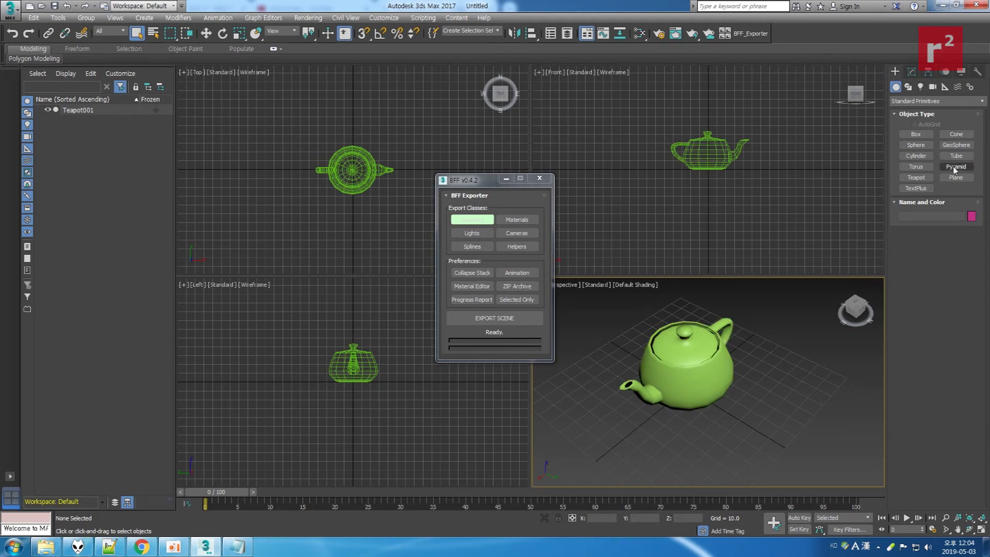
click(495, 318)
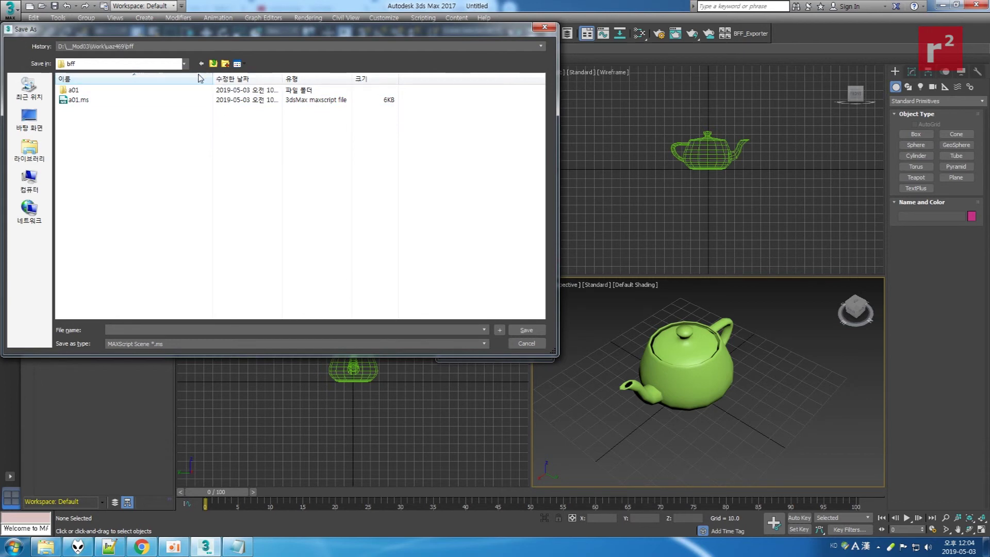
- Browse up to drive D and look through _Mod03\Work in the Save As dialog
click(214, 64)
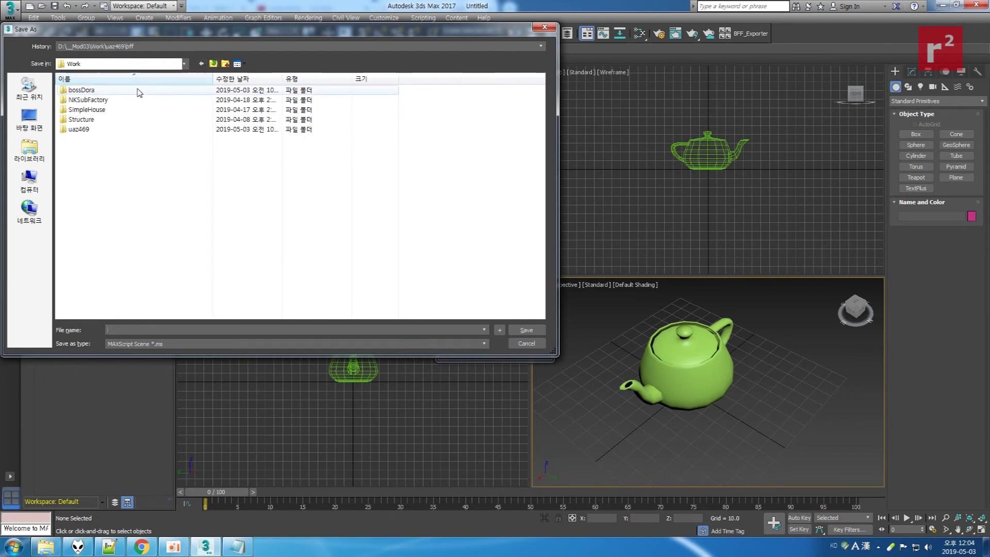
click(213, 63)
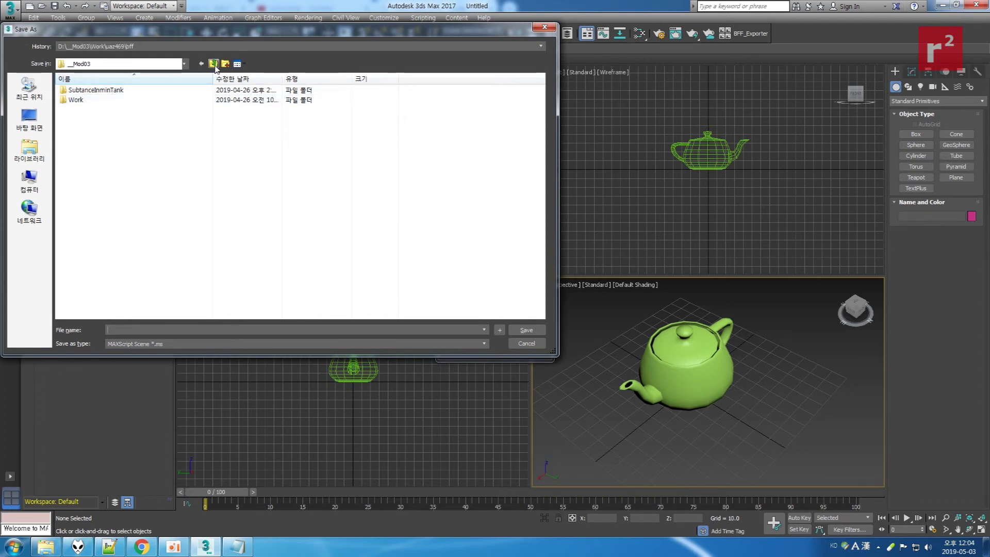
click(213, 63)
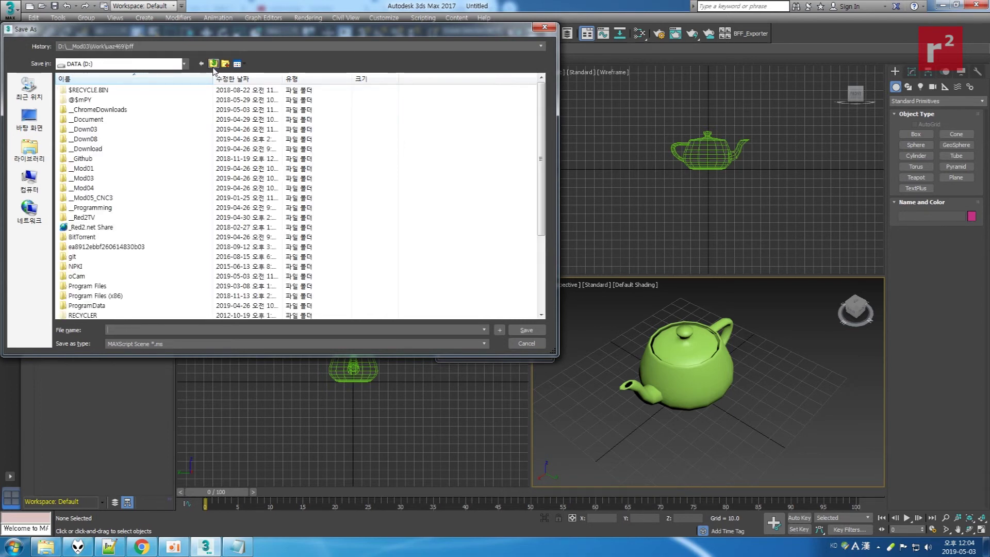
double_click(96, 178)
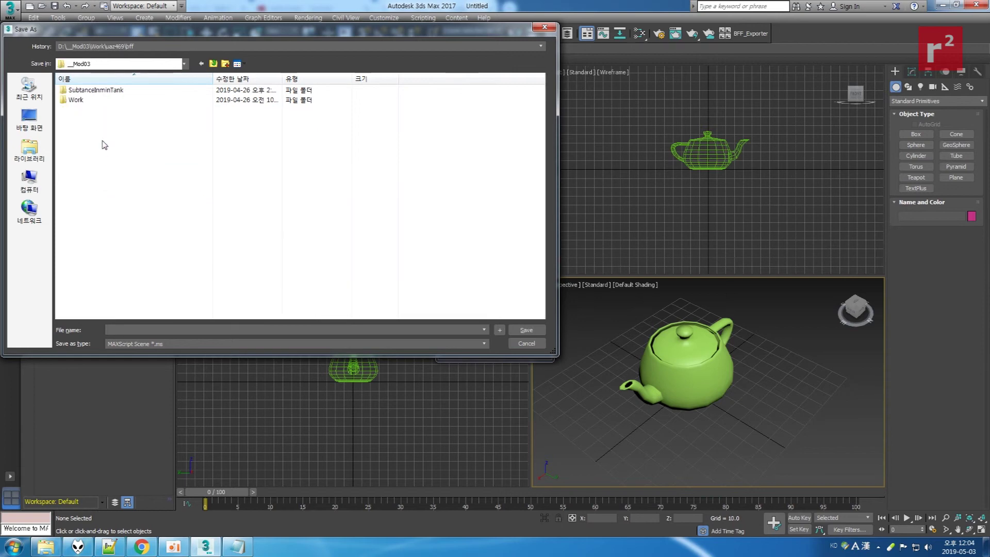
double_click(76, 100)
click(213, 64)
- Save the export as bffn02.ms in D:\_Mod04\Work\3dsmax2017Test
double_click(90, 189)
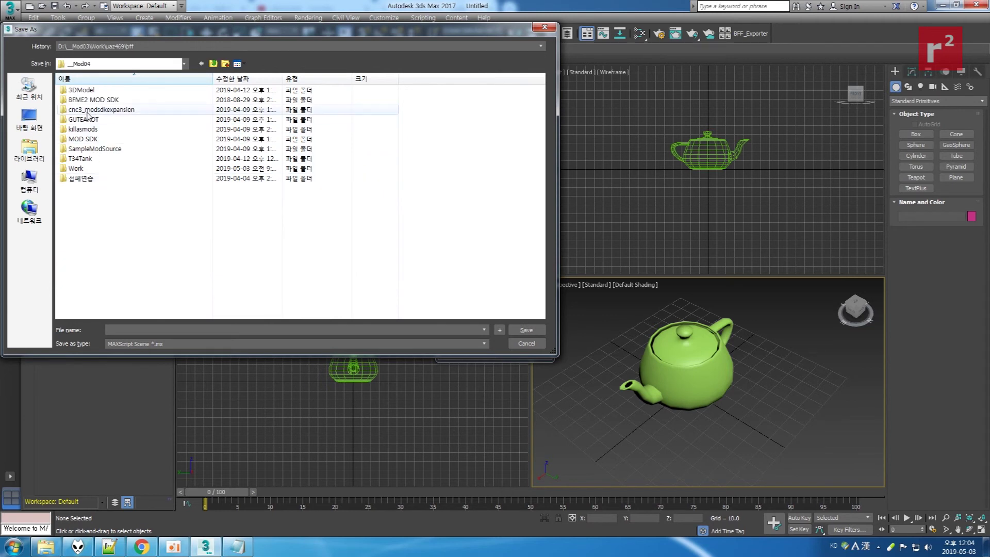
double_click(83, 168)
double_click(104, 159)
click(213, 63)
double_click(119, 91)
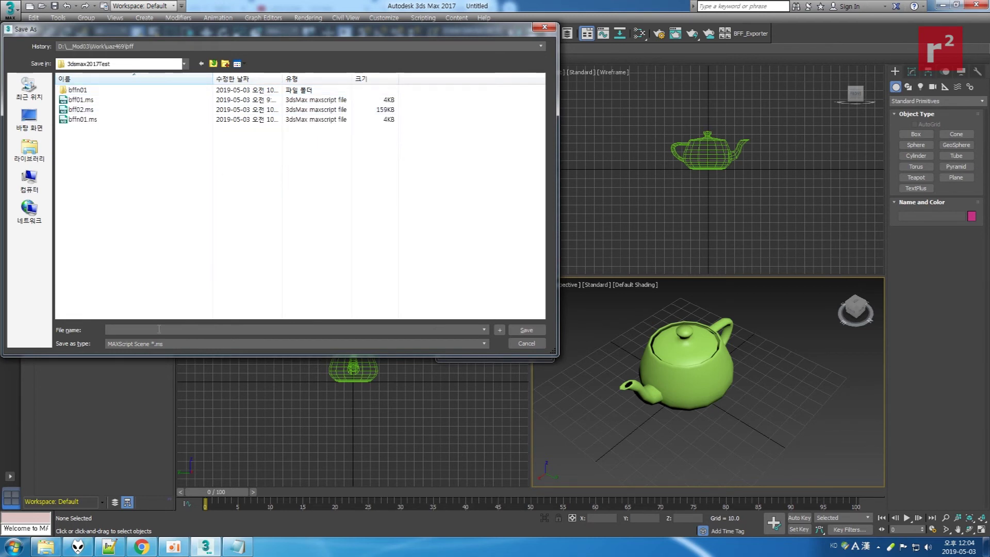
text(b)
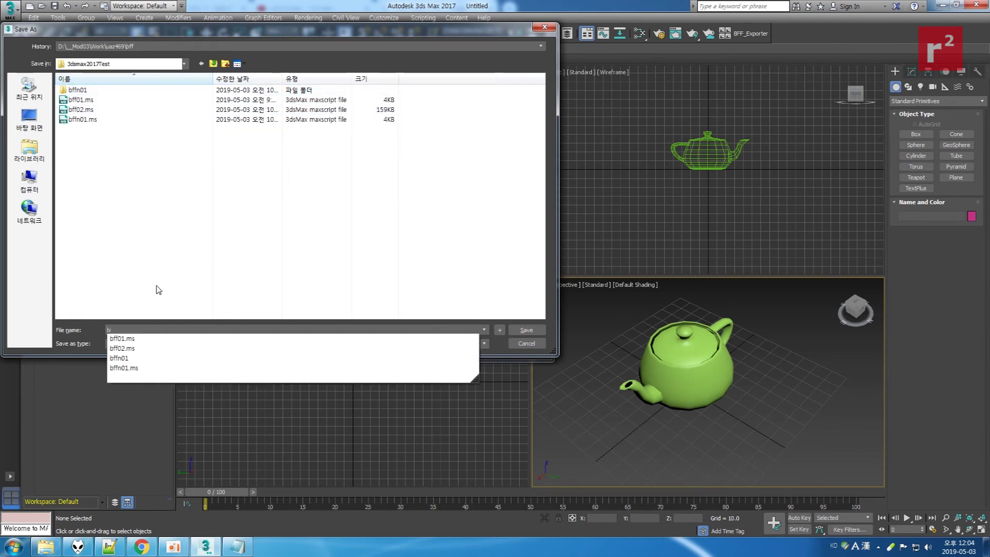
text(ffn)
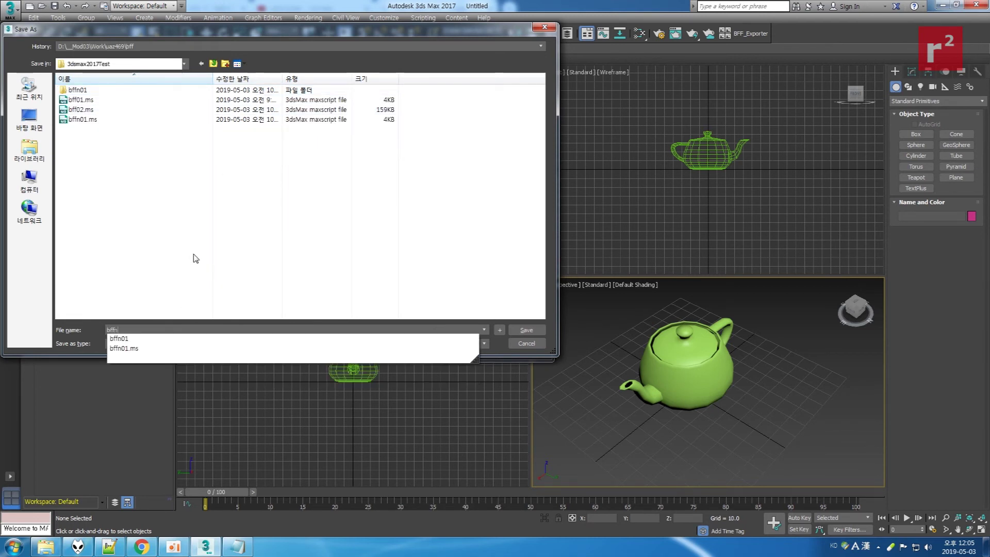
text(02)
click(525, 329)
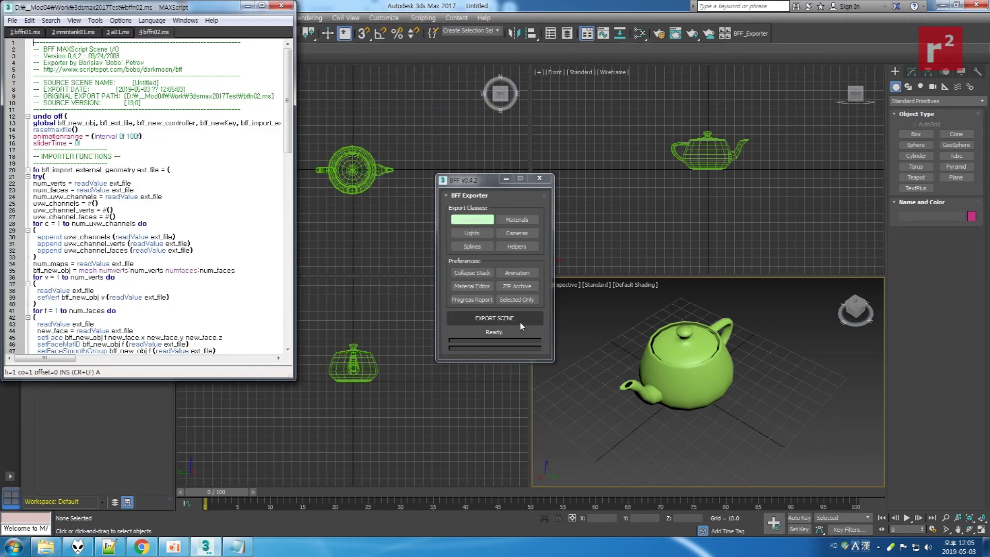
- Close the exported script's editor and minimize 3ds Max, the browser and Notepad
click(281, 6)
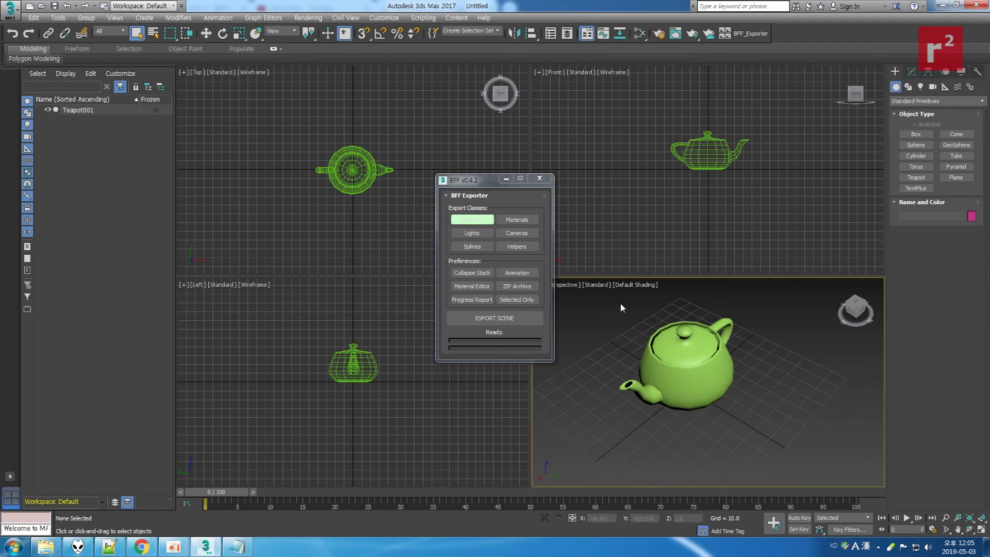
click(942, 5)
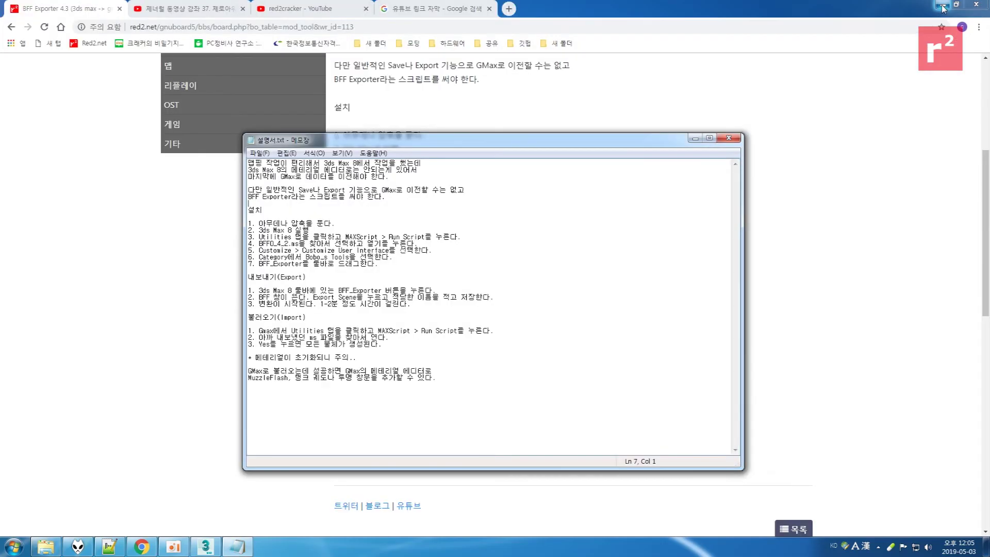
click(942, 7)
click(696, 138)
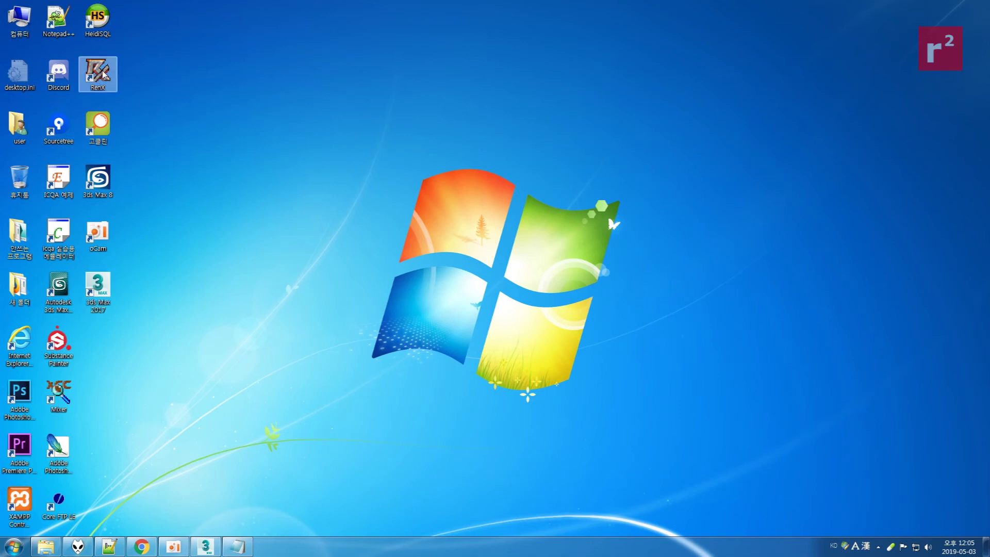
- Launch RenX from the desktop shortcut and dismiss the gmax startup dialog
double_click(104, 75)
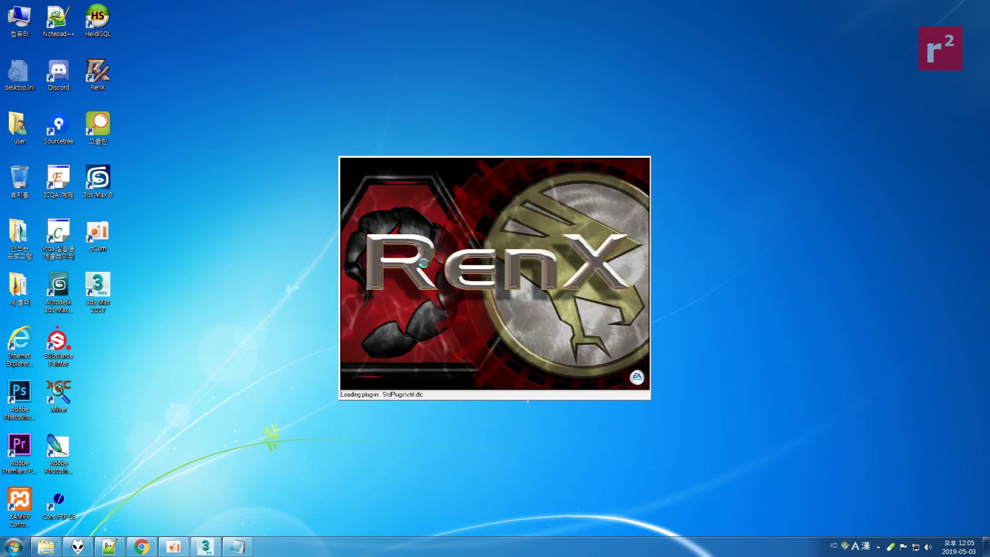
click(536, 303)
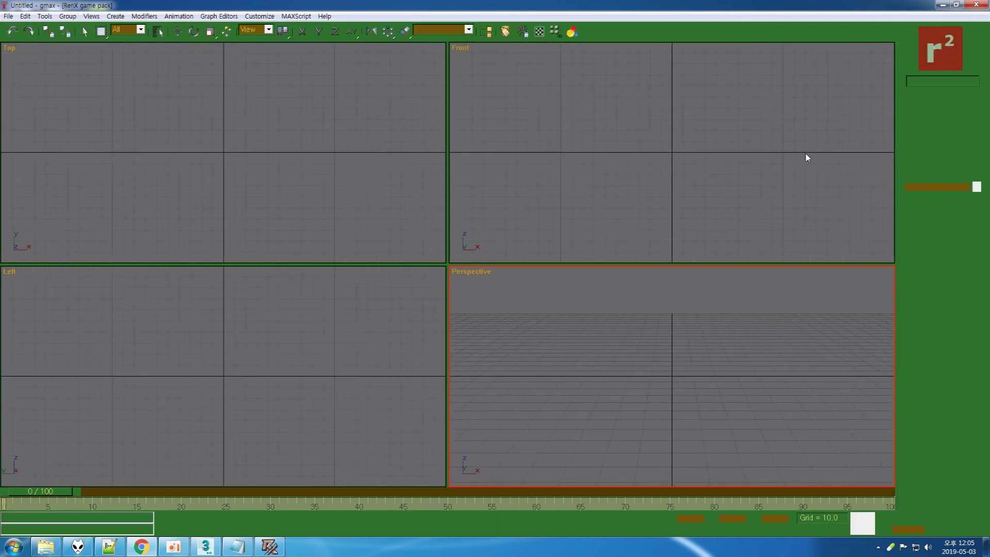
click(978, 49)
- Start MAXScript's Run Script in Utilities and browse to drive D
click(933, 236)
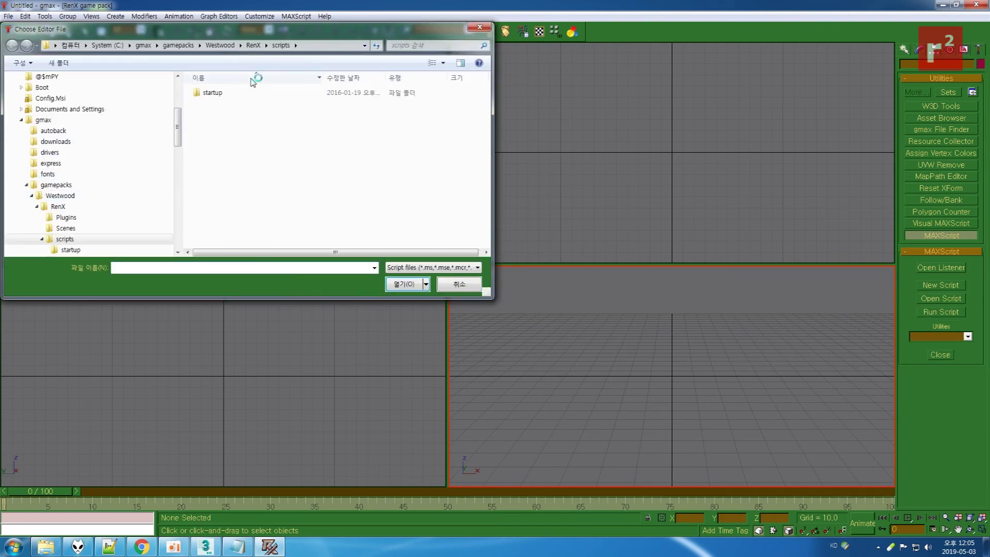
click(22, 120)
scroll(98, 170, down, 4)
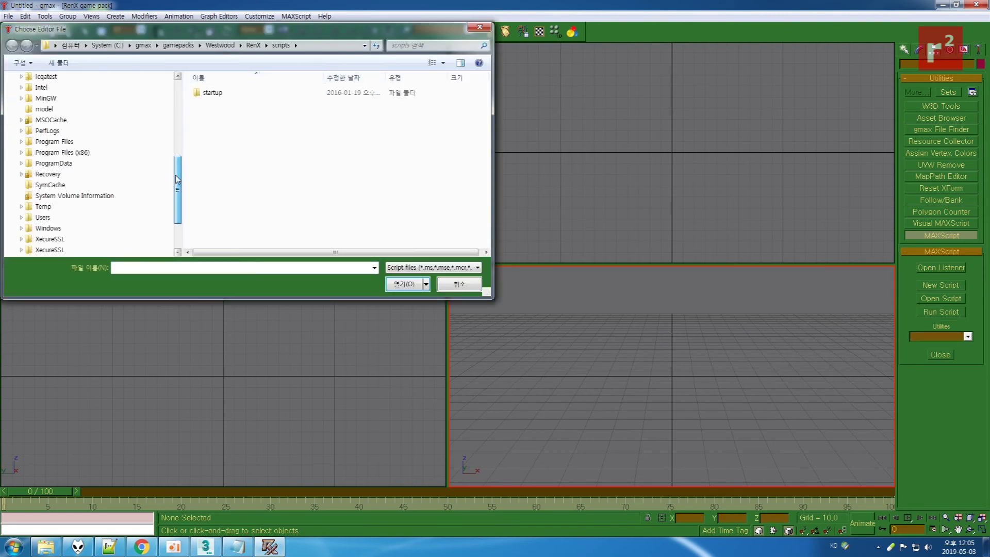
click(45, 196)
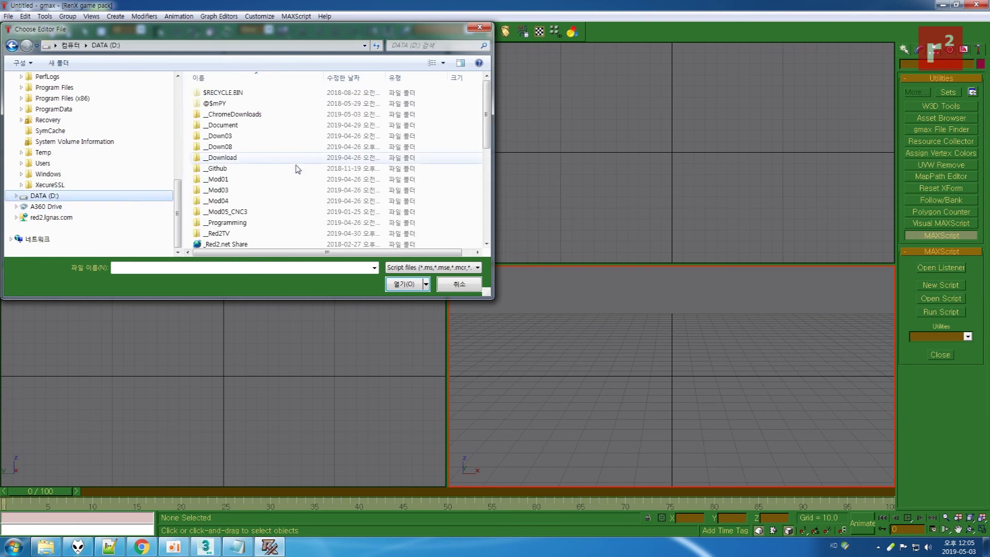
double_click(227, 147)
click(45, 174)
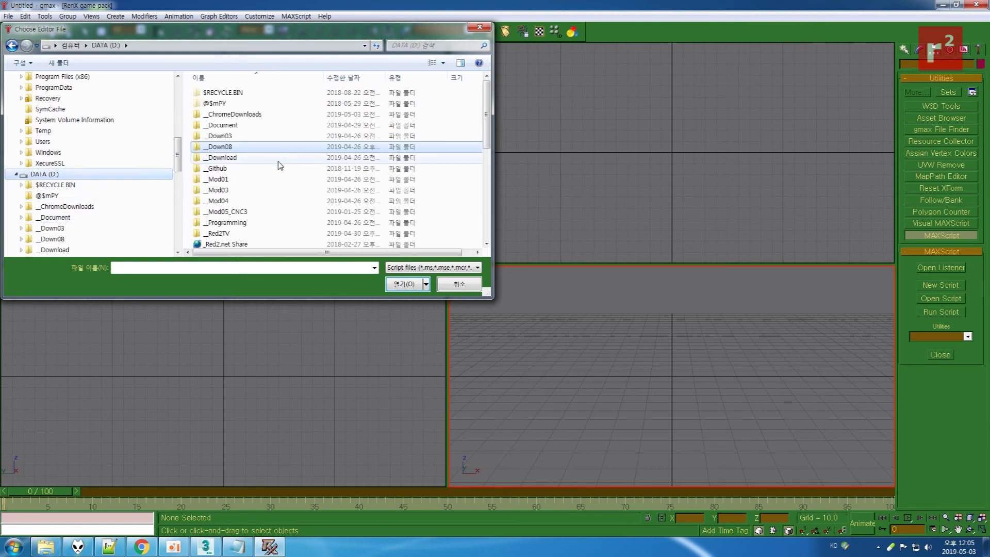
- Run D:\_Mod04\Work\3dsmax2017Test\bffn02.ms and confirm the scene reset
double_click(232, 200)
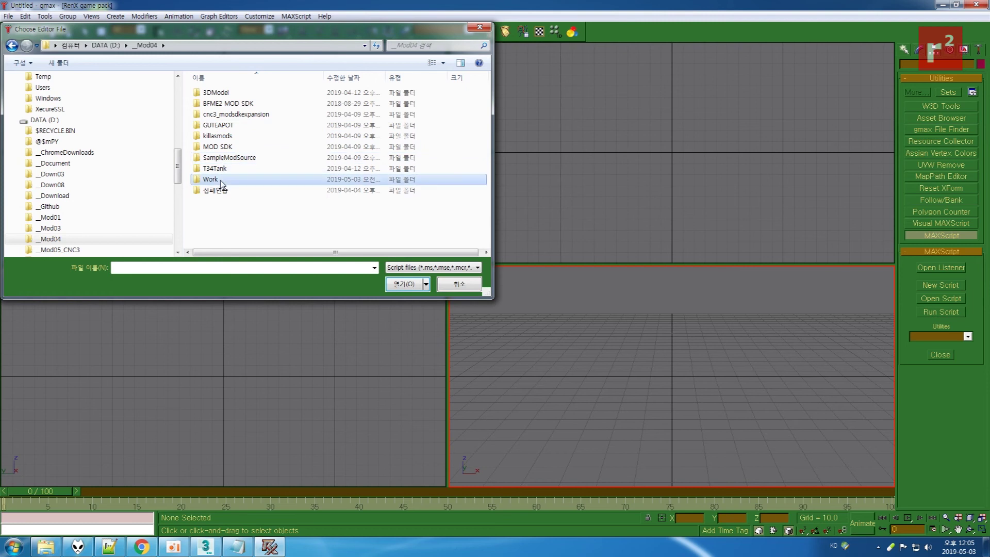
double_click(222, 179)
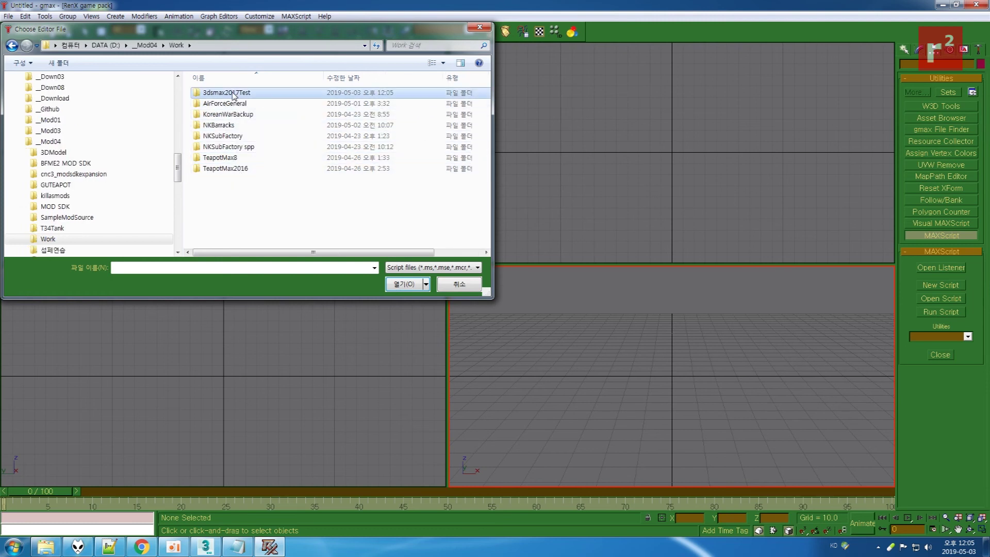
double_click(232, 94)
click(231, 150)
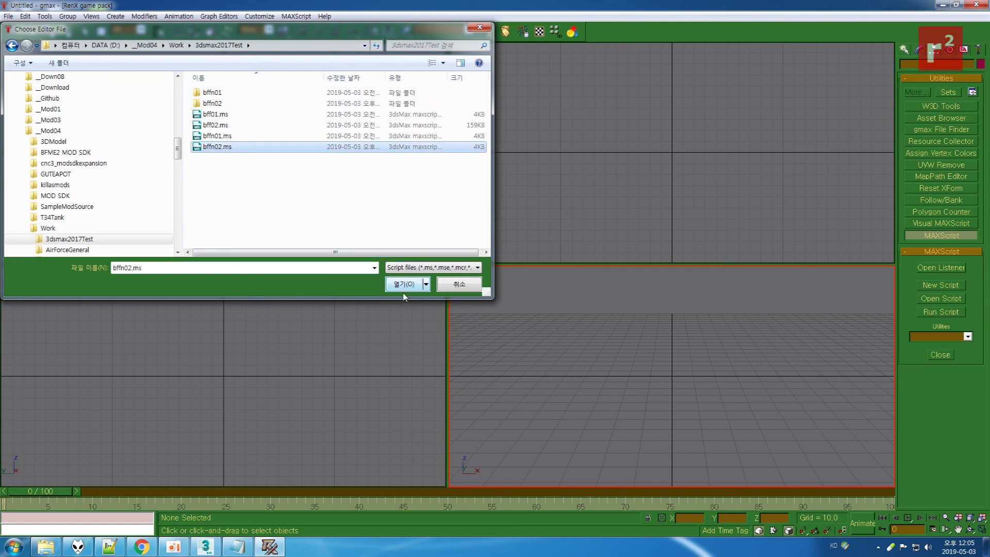
click(403, 284)
click(466, 289)
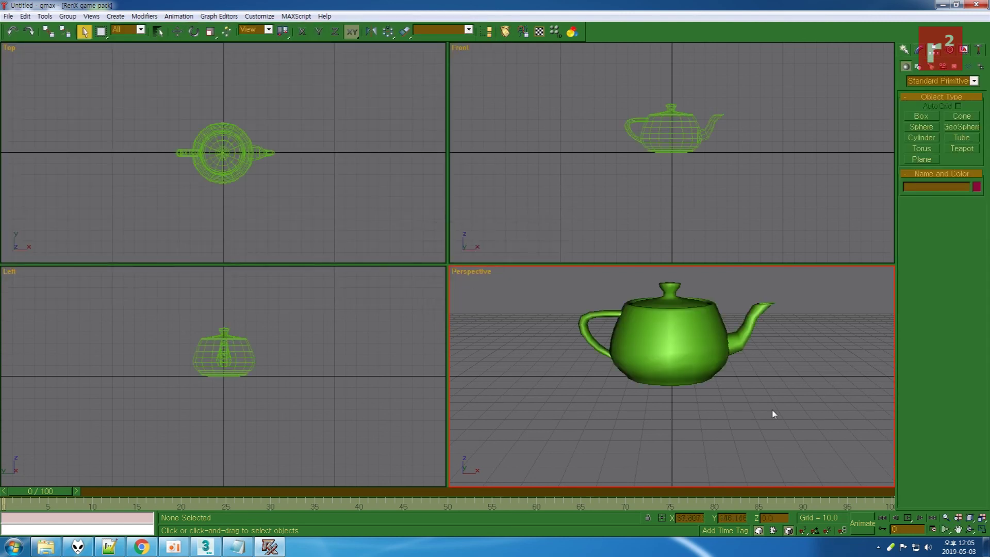
- Orbit the Perspective view around the imported teapot with Arc Rotate
scroll(745, 392, down, 2)
click(970, 530)
mouse_move(686, 371)
mouse_down()
mouse_move(635, 377)
mouse_move(721, 318)
mouse_up()
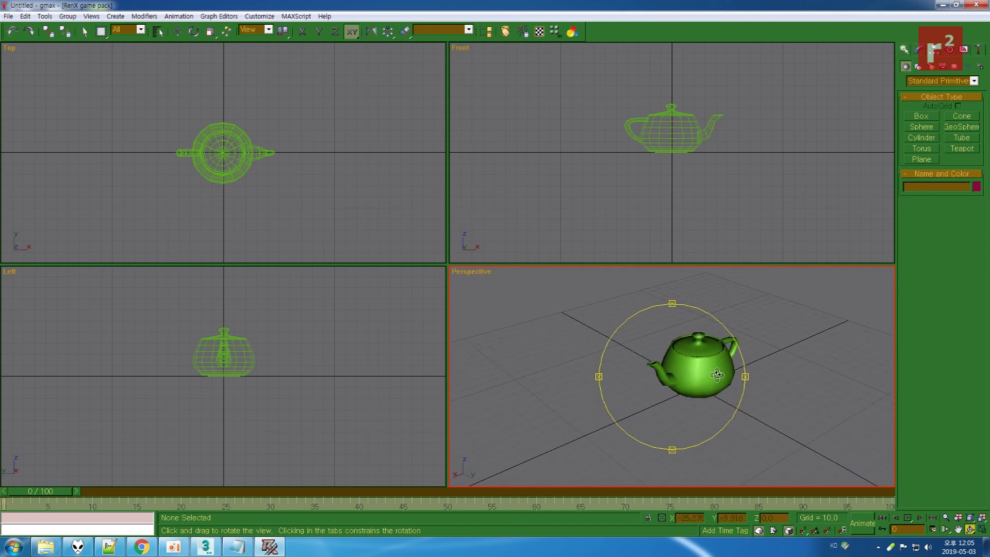
right_click(721, 319)
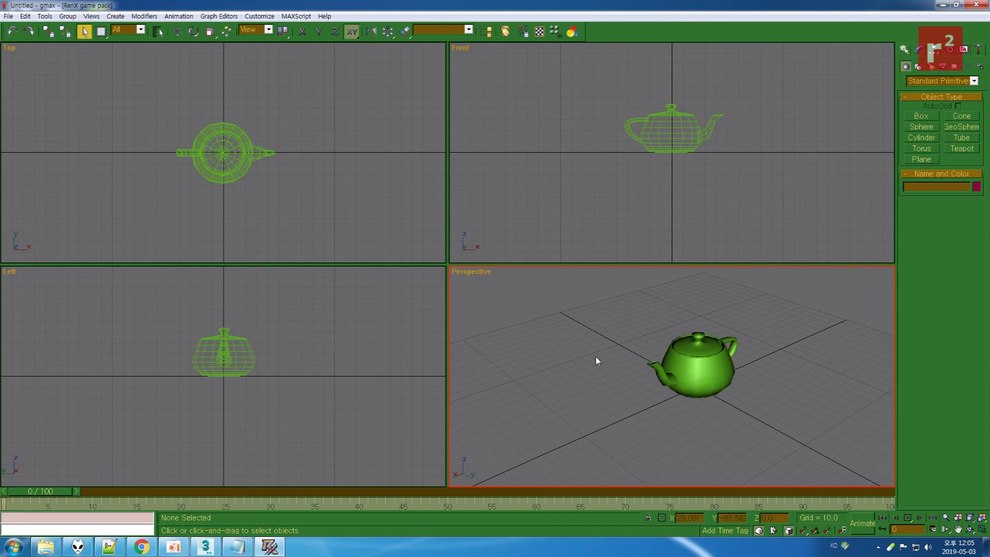
- Open and close the Renegade Material Editor, then minimize gmax to the desktop
click(537, 33)
click(232, 81)
click(942, 4)
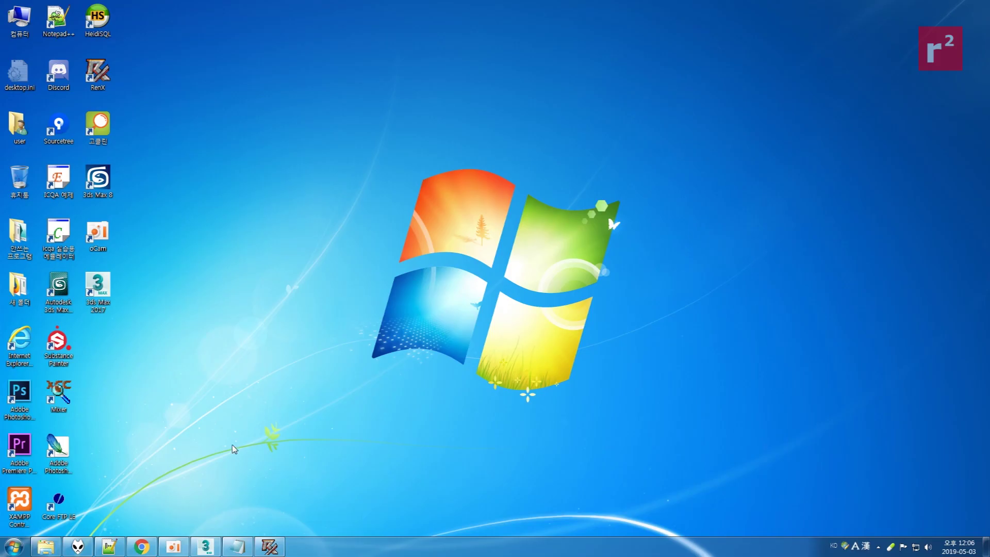
click(173, 547)
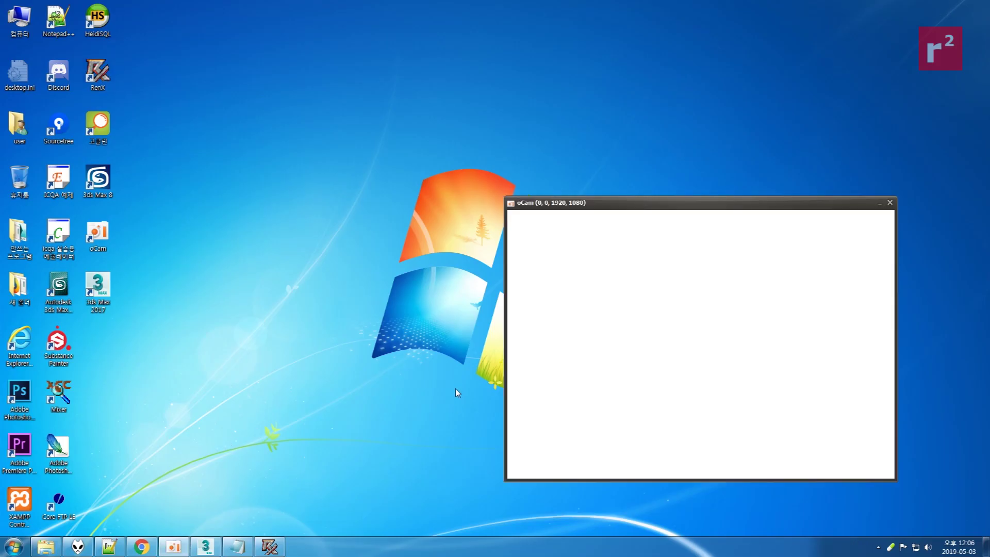